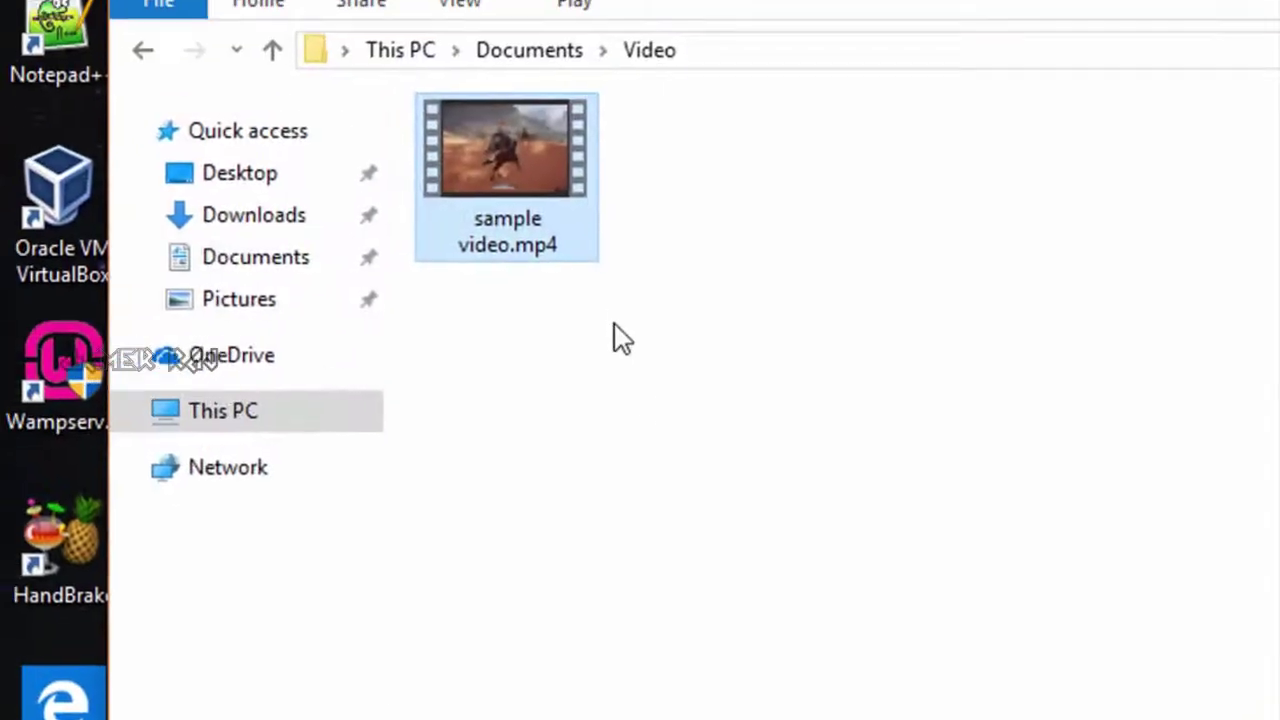
# - Open sample video.mp4 in Photos from the right-click Open with menu
pyautogui.rightClick(531, 180)
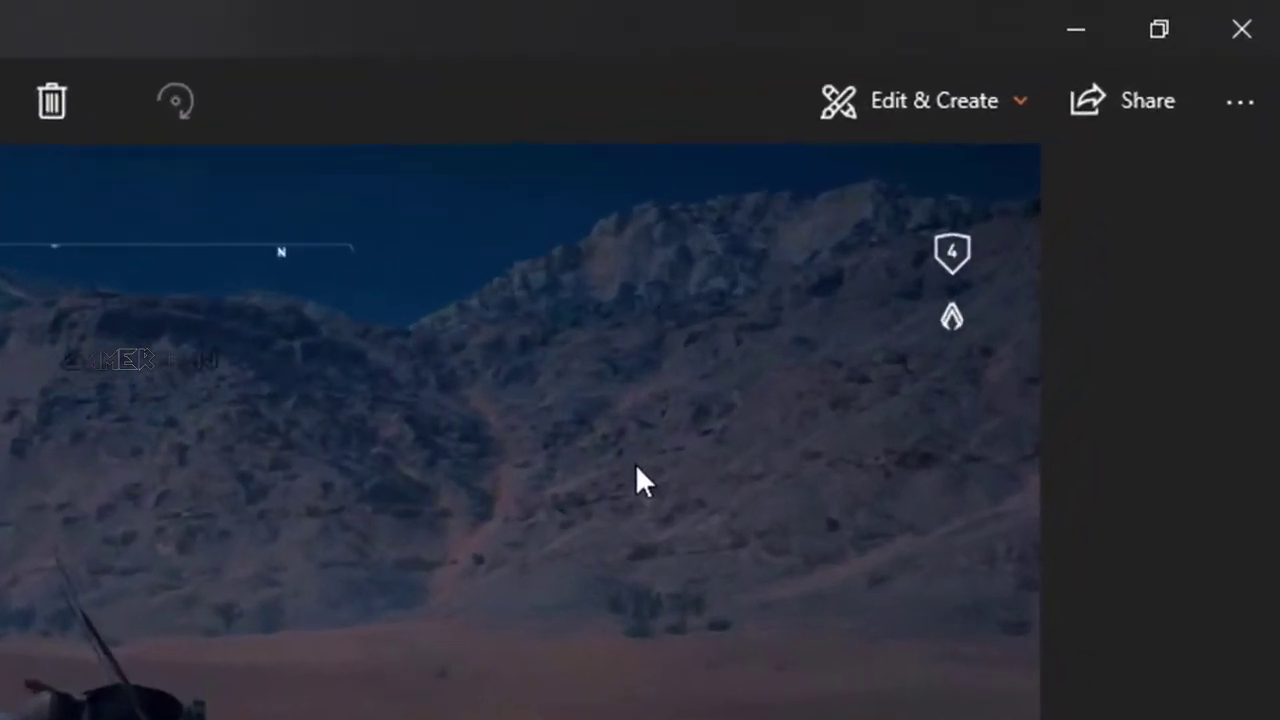
# - Preview the Add slo-mo editor on the gameplay clip from Edit & Create
pyautogui.click(860, 123)
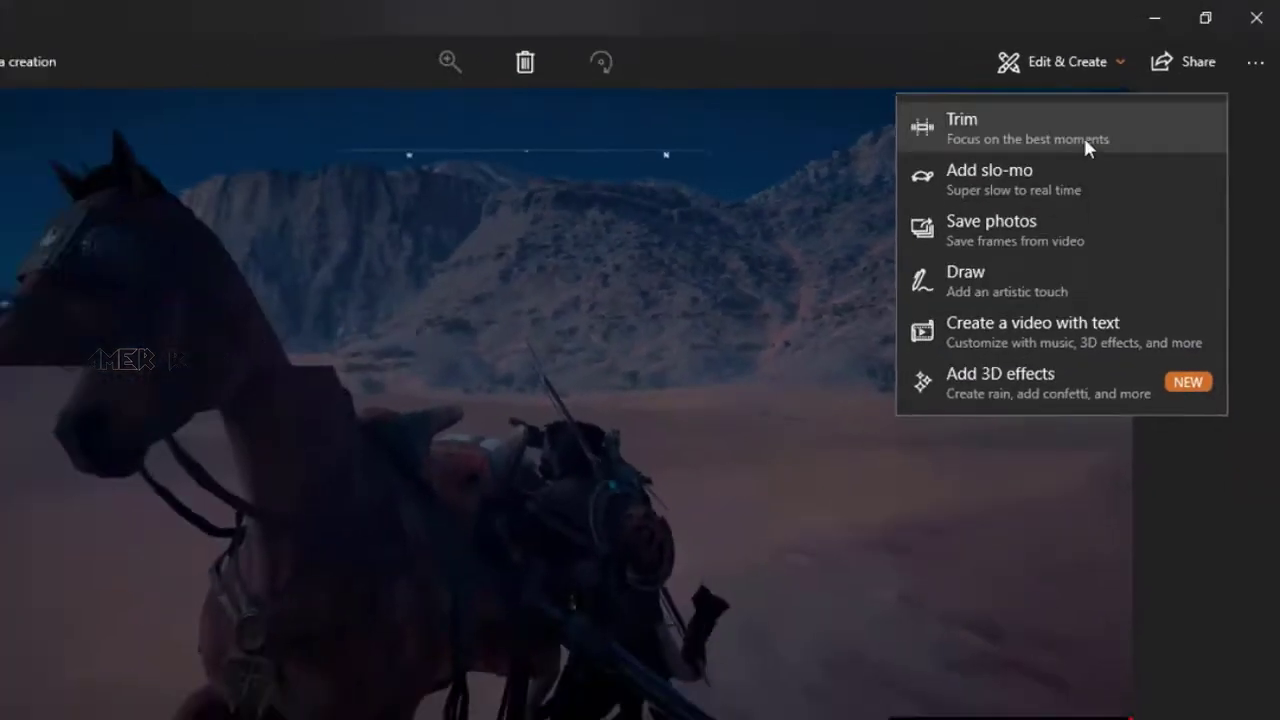
pyautogui.click(1083, 170)
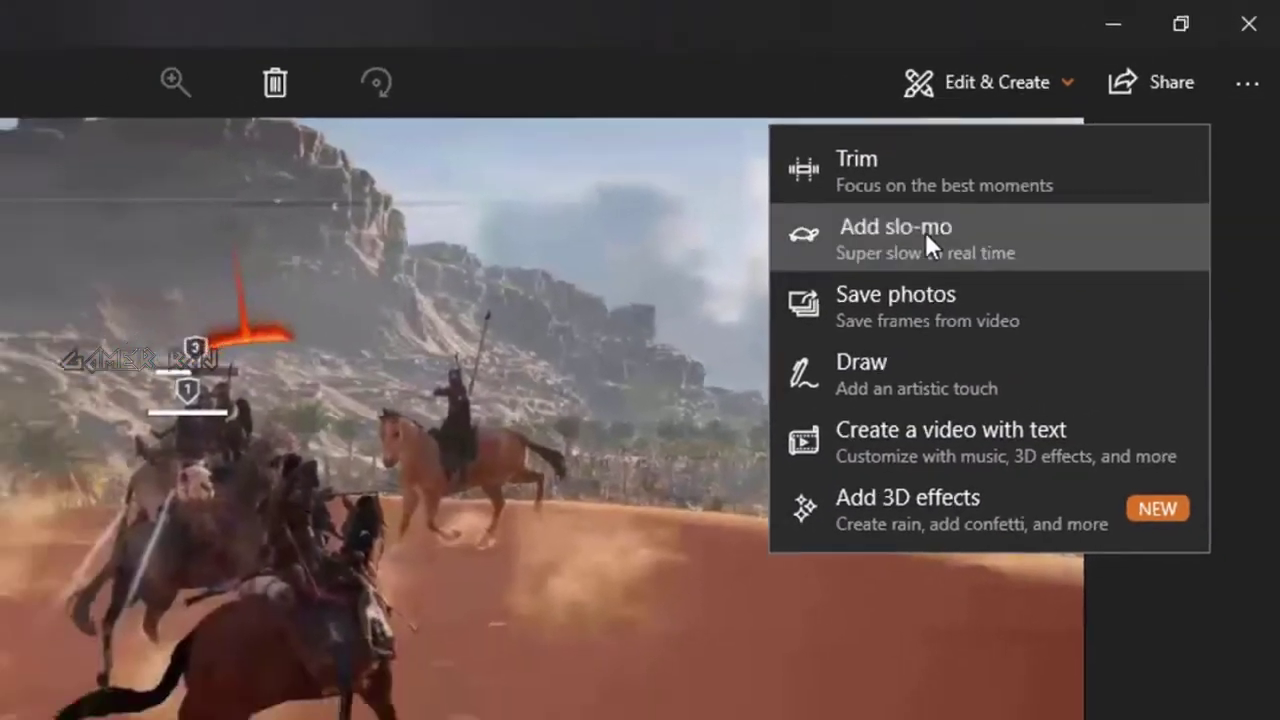
pyautogui.click(925, 235)
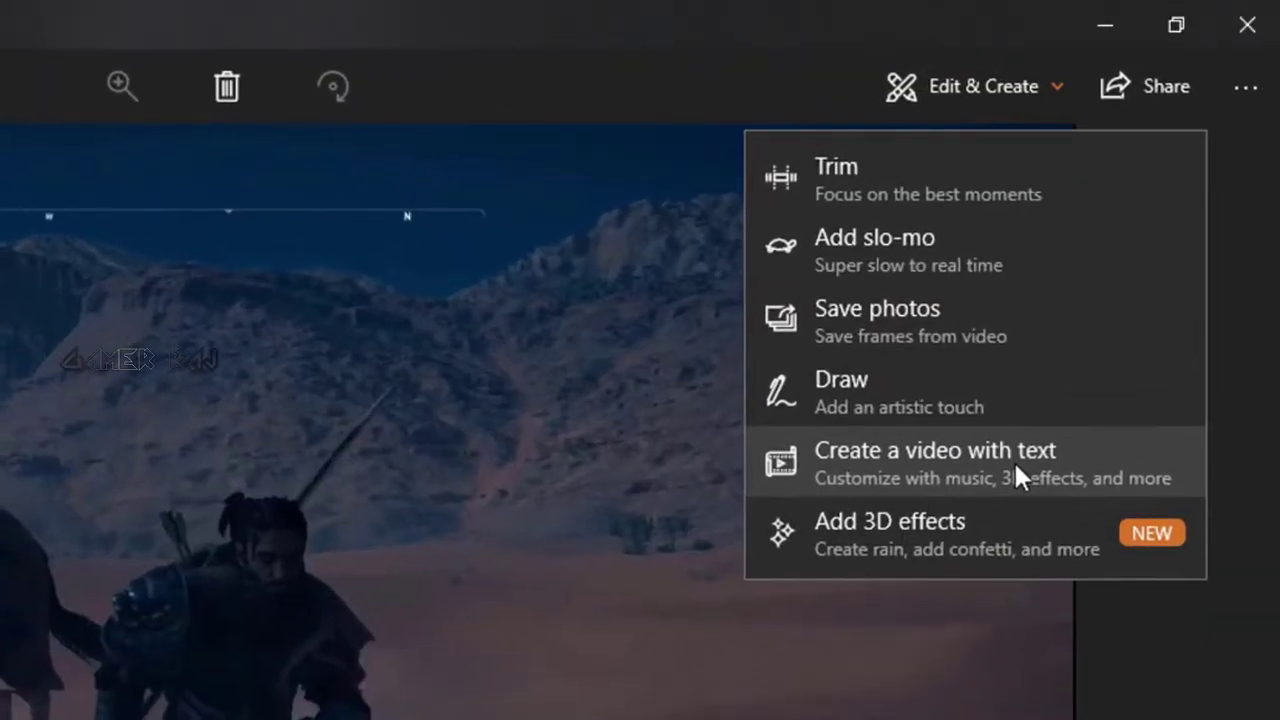
# - Create the video project named 'sample' and drag the gameplay clip onto the storyboard
pyautogui.click(1013, 463)
pyautogui.write('sample')
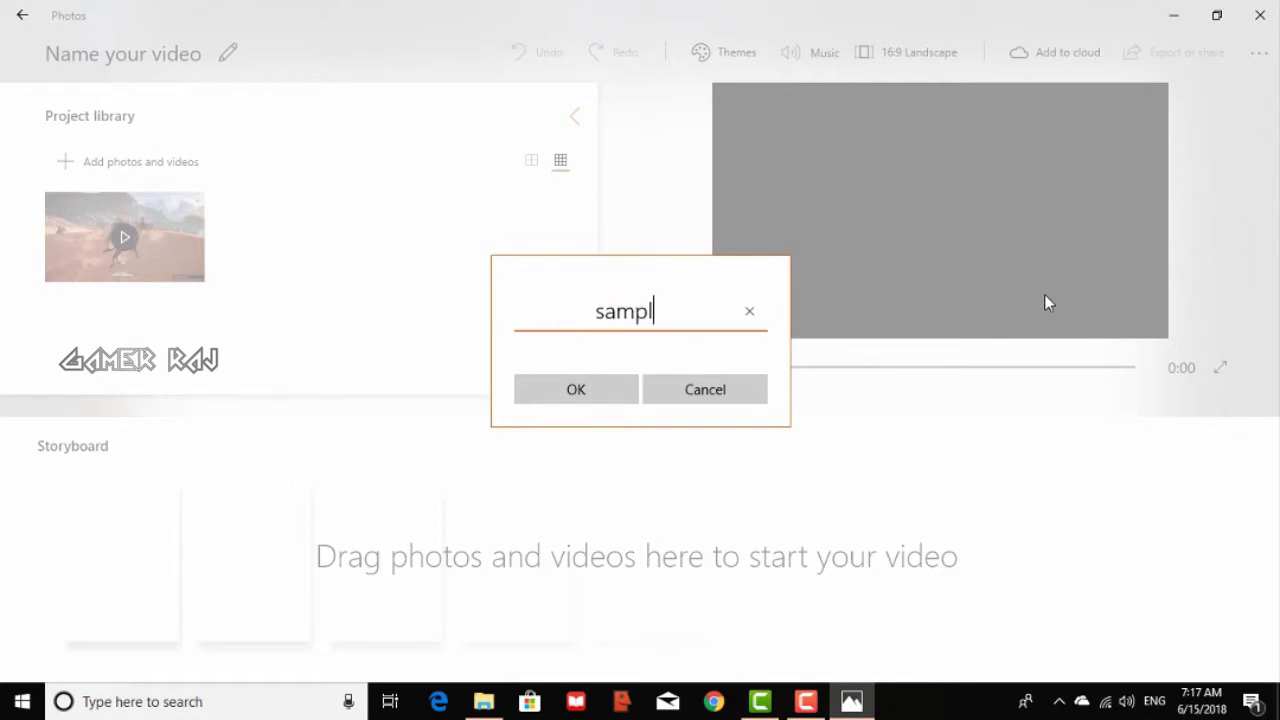
pyautogui.click(610, 390)
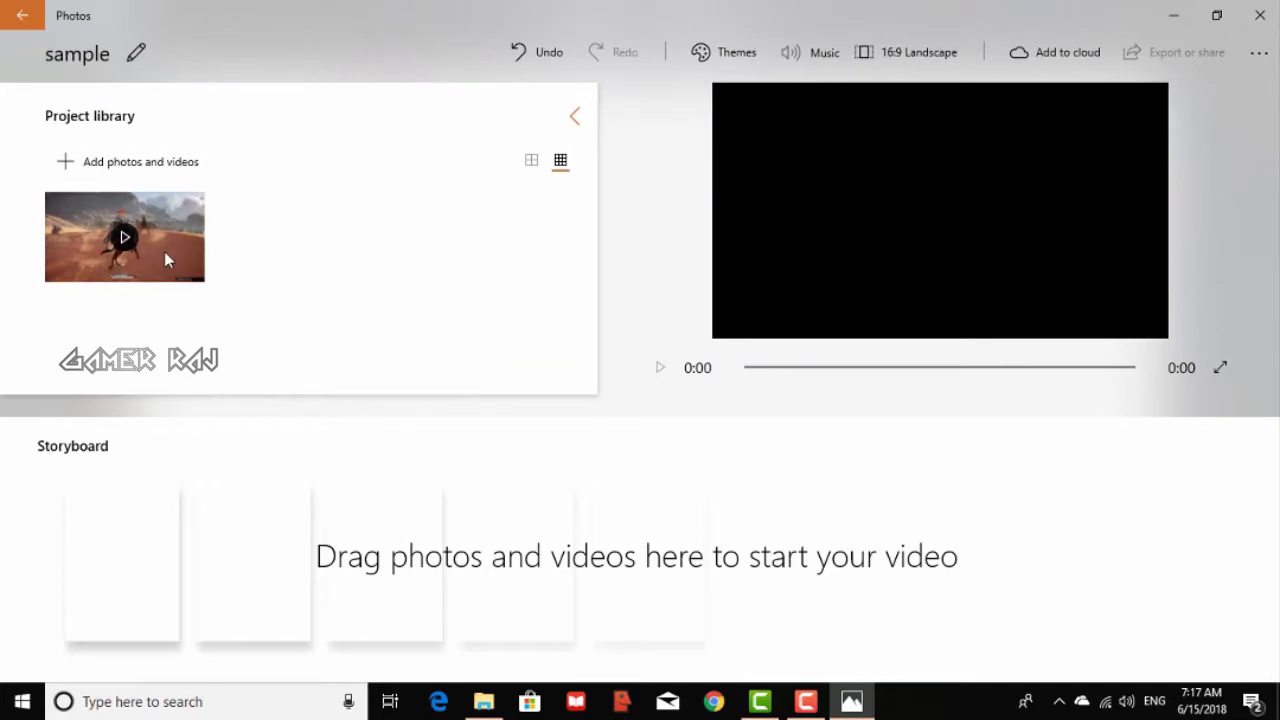
pyautogui.moveTo(164, 251); pyautogui.dragTo(170, 560)
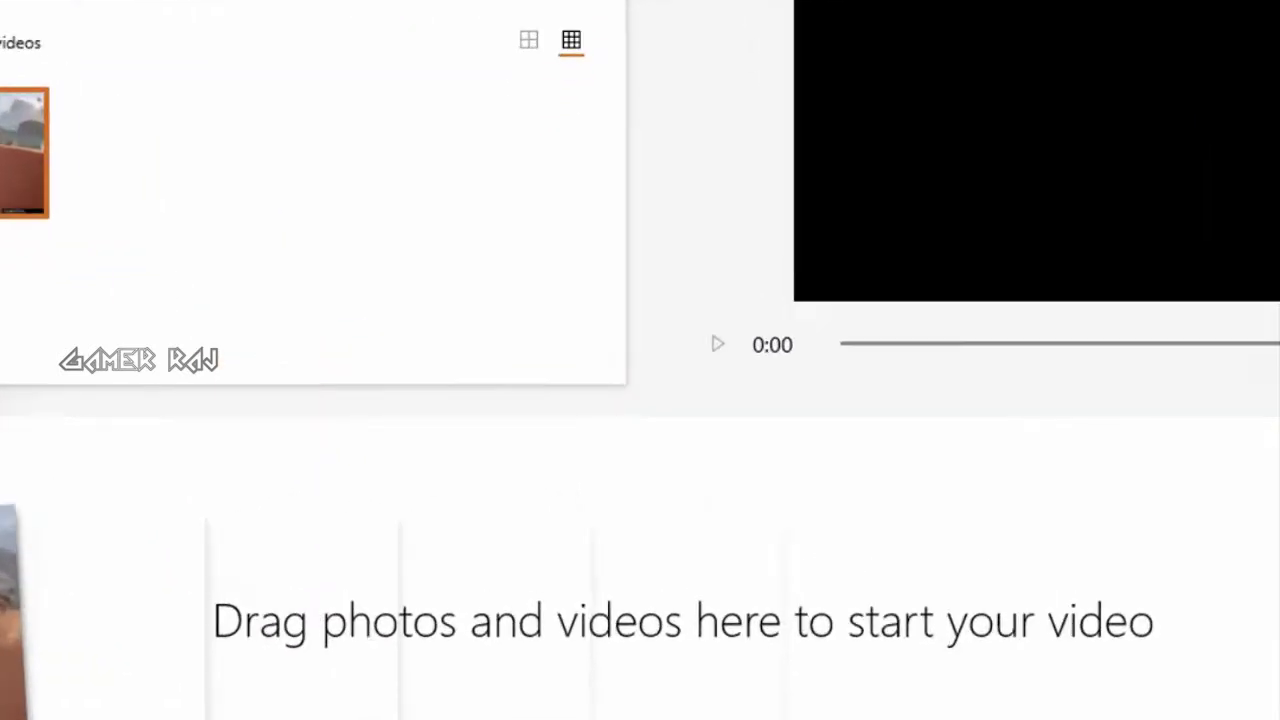
pyautogui.moveTo(10, 600); pyautogui.dragTo(60, 620)
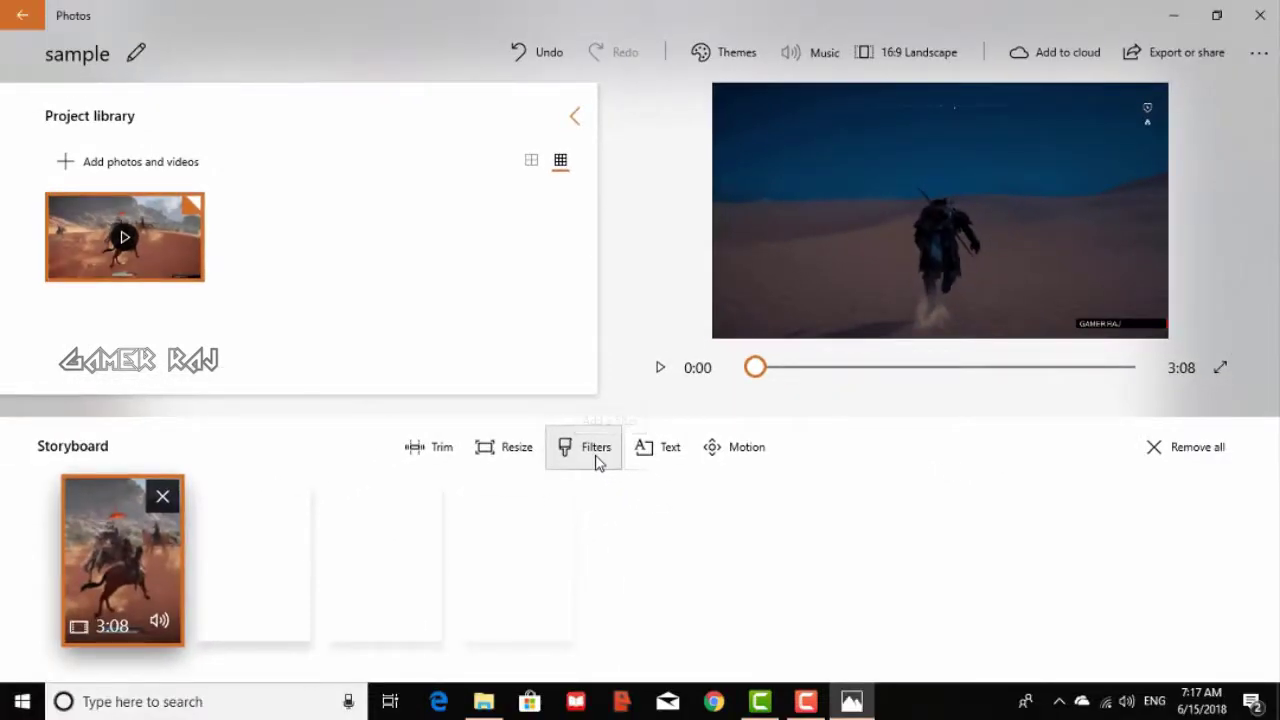
# - Preview the Loved filter, then apply the Arcade filter to the clip
pyautogui.click(597, 460)
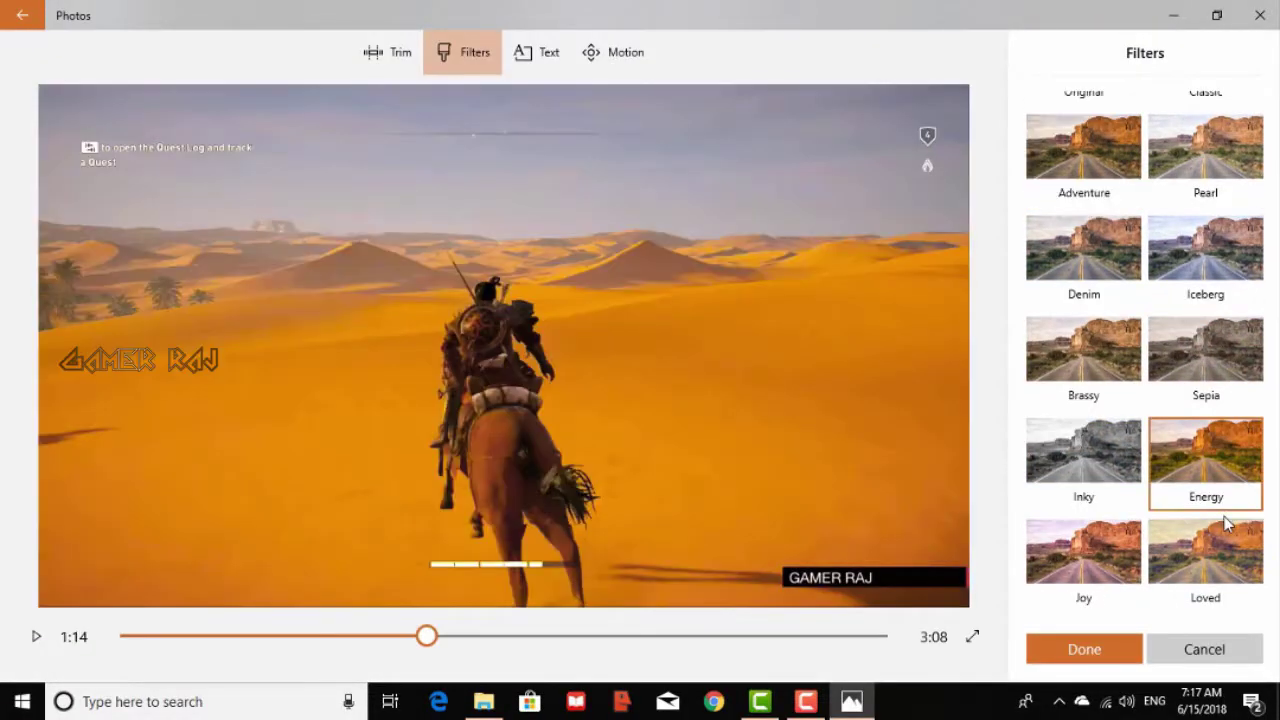
pyautogui.click(1222, 548)
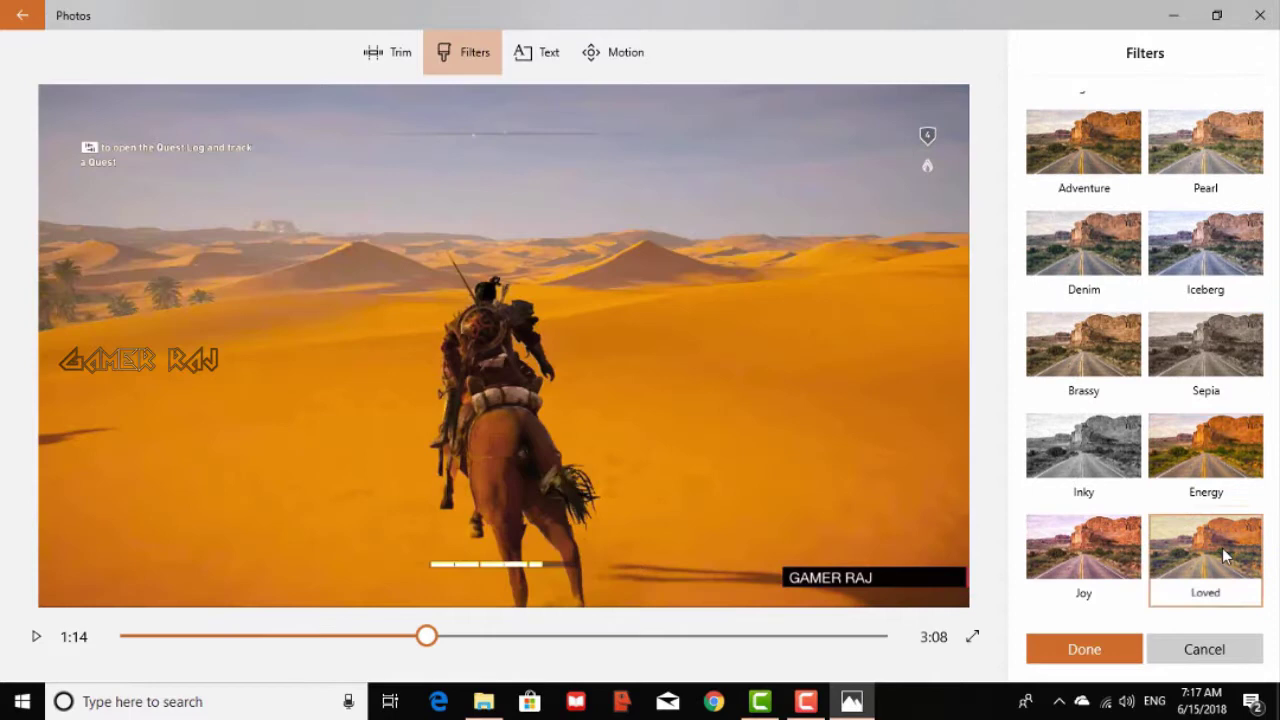
pyautogui.scroll(-1, 1221, 535)
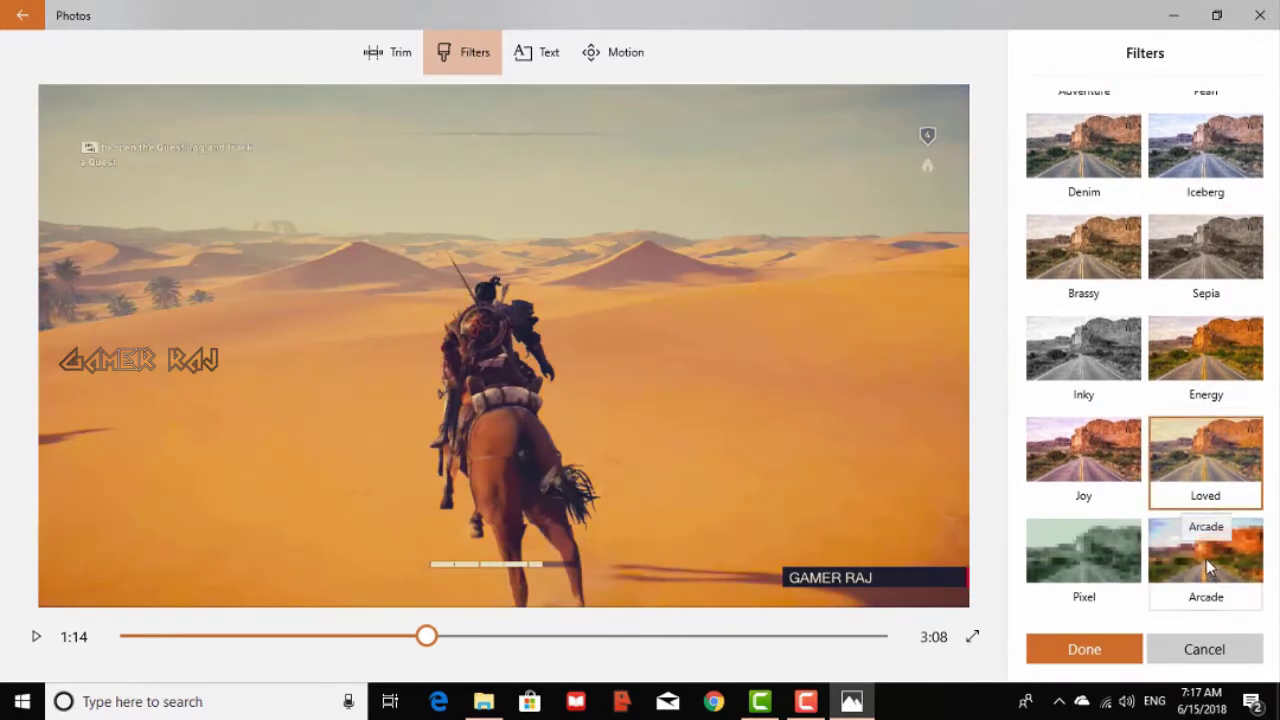
pyautogui.click(1195, 563)
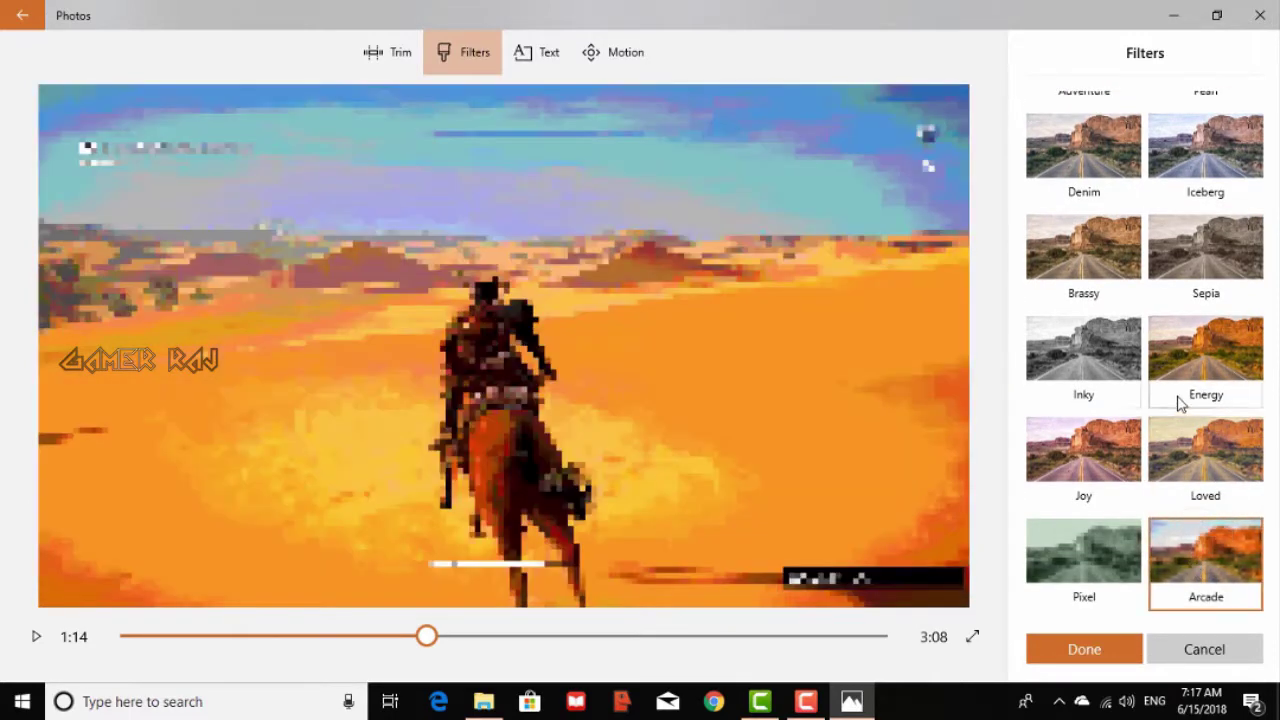
pyautogui.scroll(2, 1180, 403)
pyautogui.scroll(1, 1180, 403)
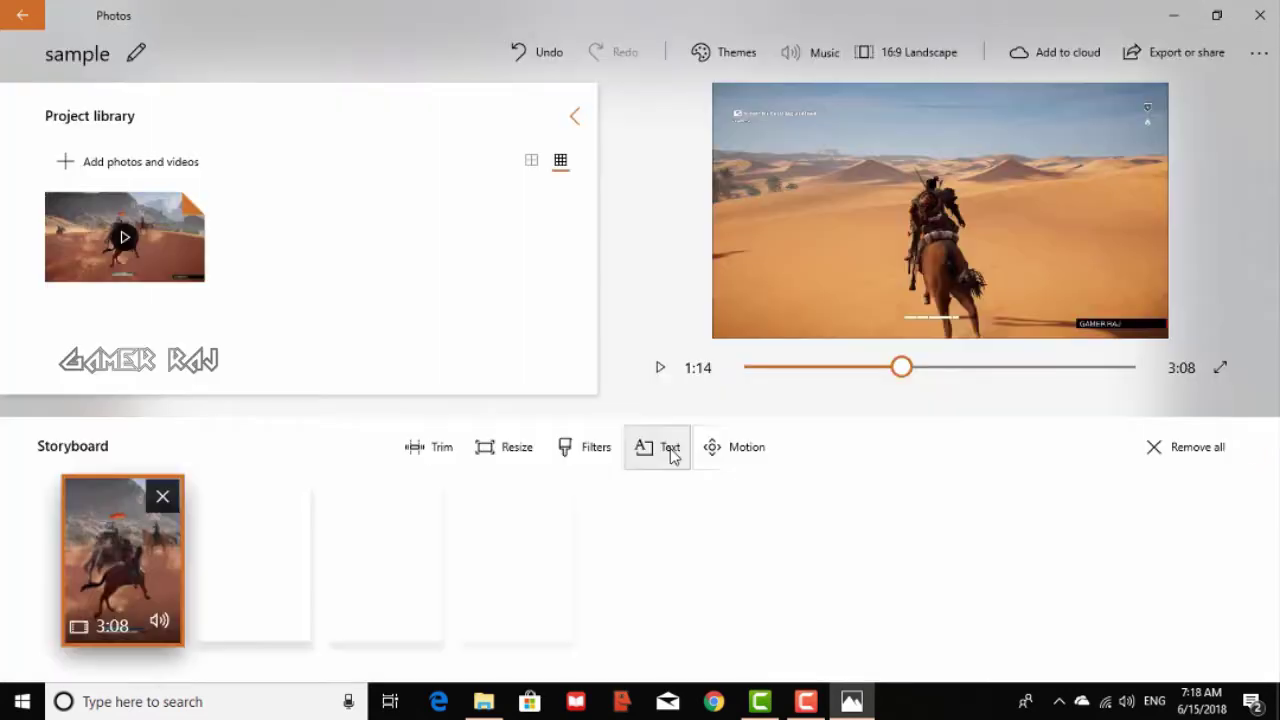
# - Add 'GAM3R RAJ' as title text in the Electric animated style
pyautogui.click(670, 448)
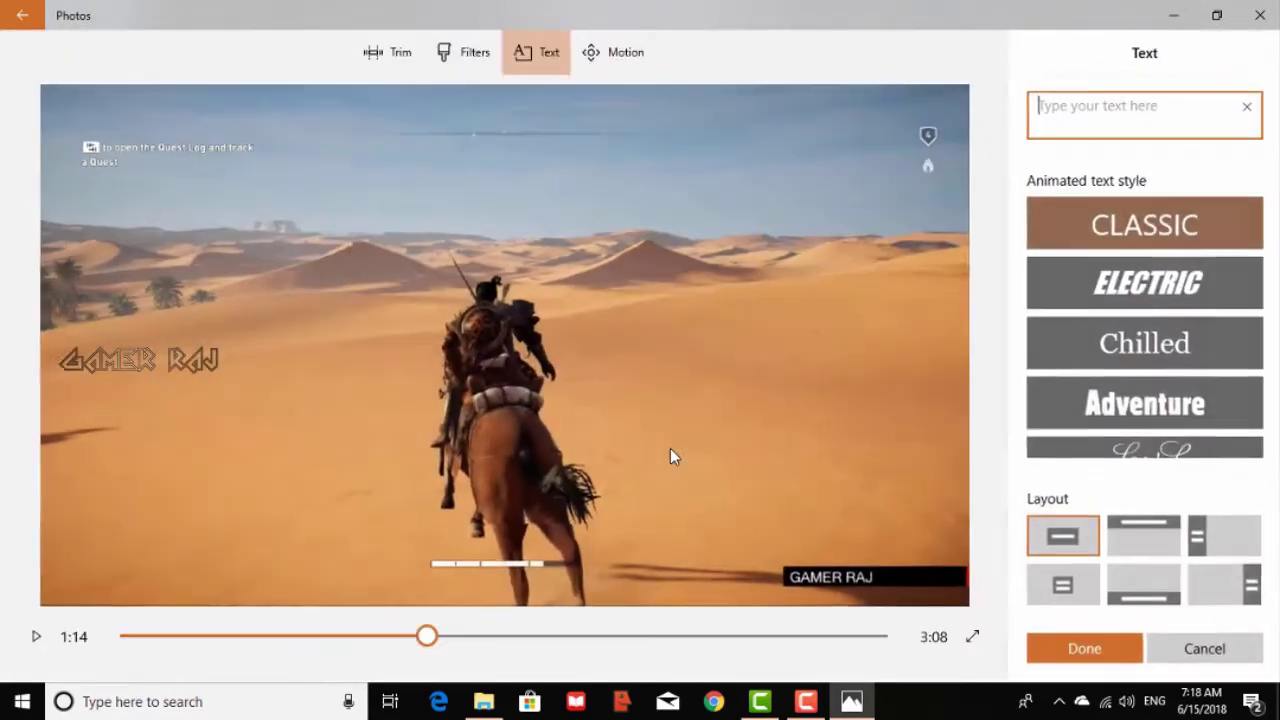
pyautogui.click(1150, 288)
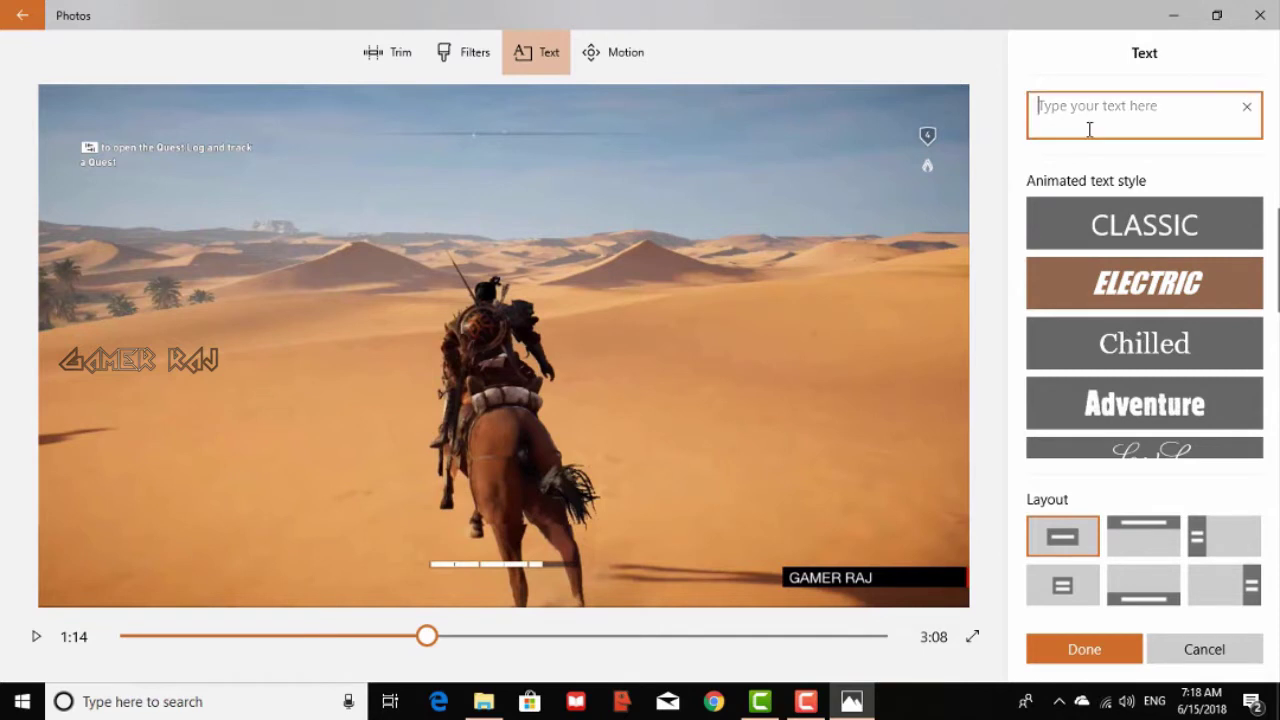
pyautogui.write('GAM3R')
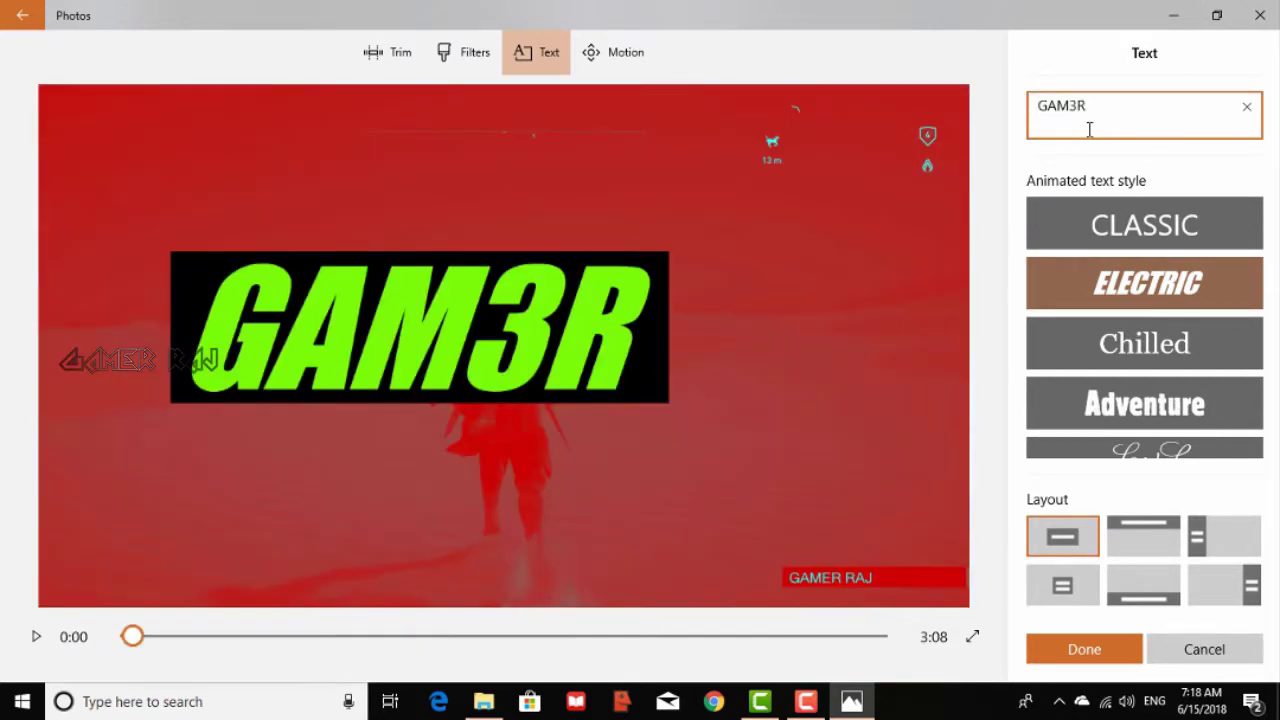
pyautogui.write(' RAJ')
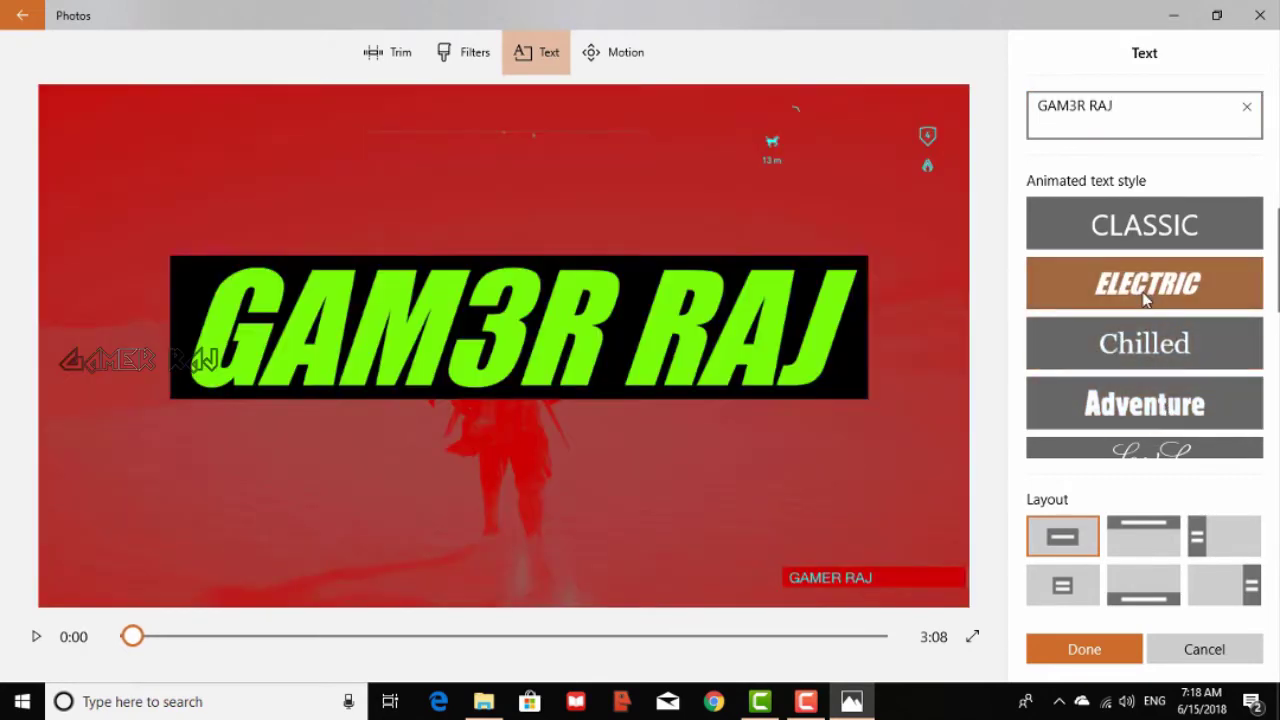
pyautogui.scroll(-2, 1173, 388)
pyautogui.scroll(-3, 1171, 400)
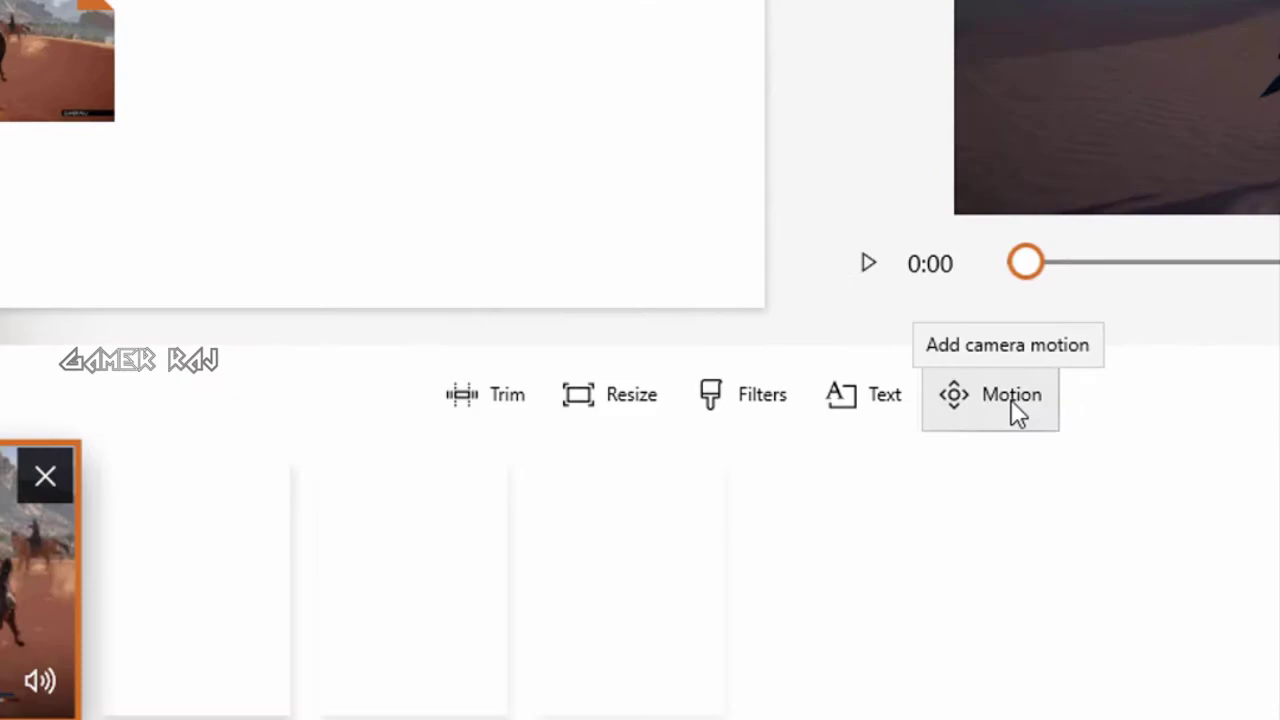
# - Preview Tilt up, Pan left, Zoom out left and Zoom out right motions, then finish
pyautogui.click(962, 409)
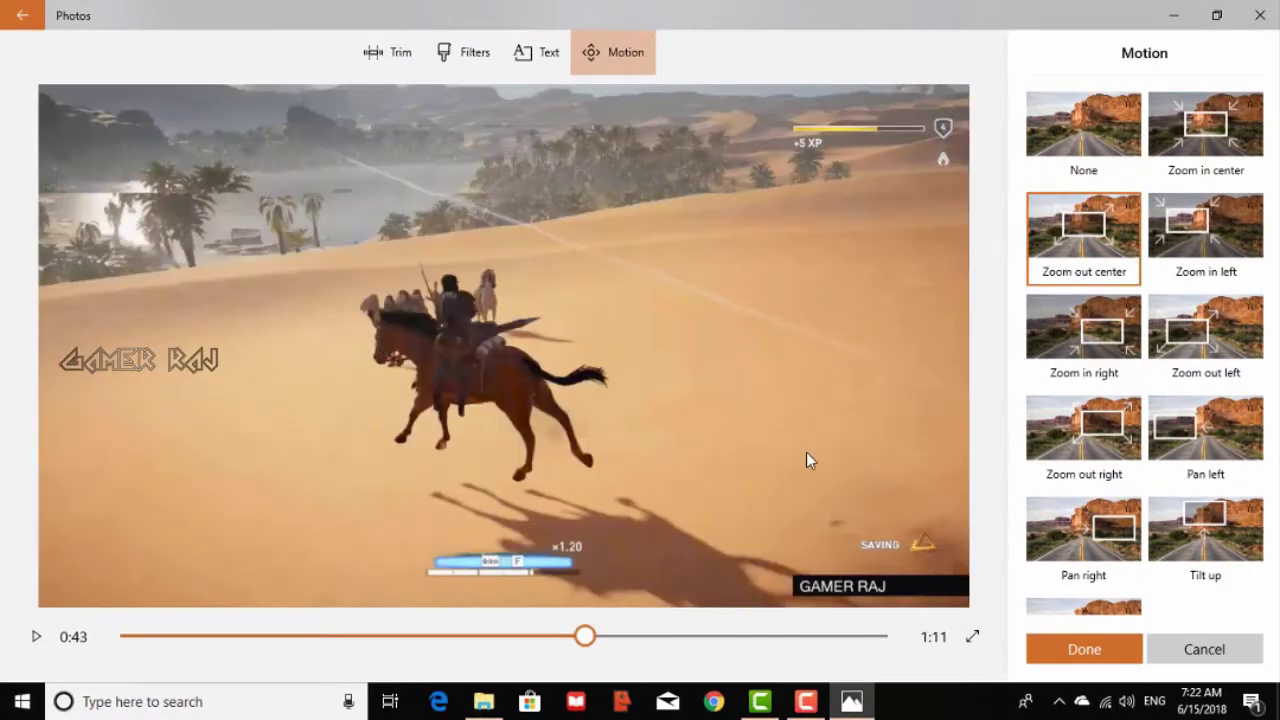
pyautogui.click(1200, 565)
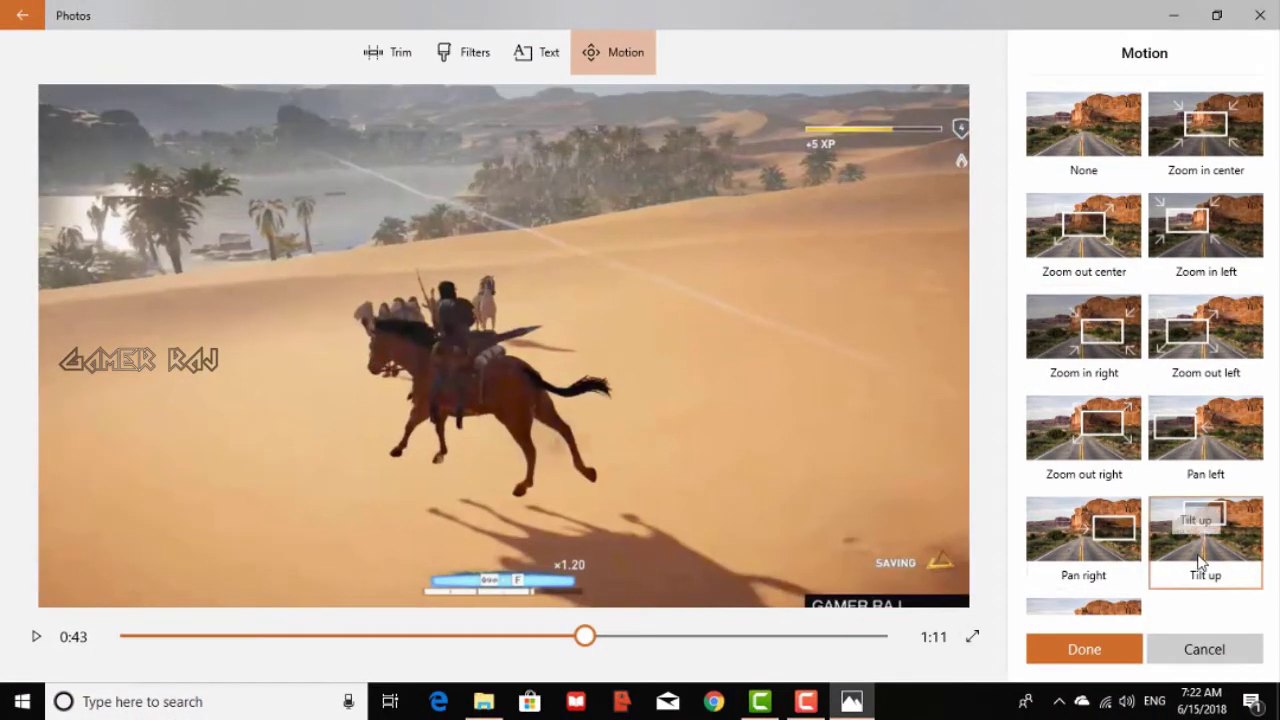
pyautogui.click(1224, 440)
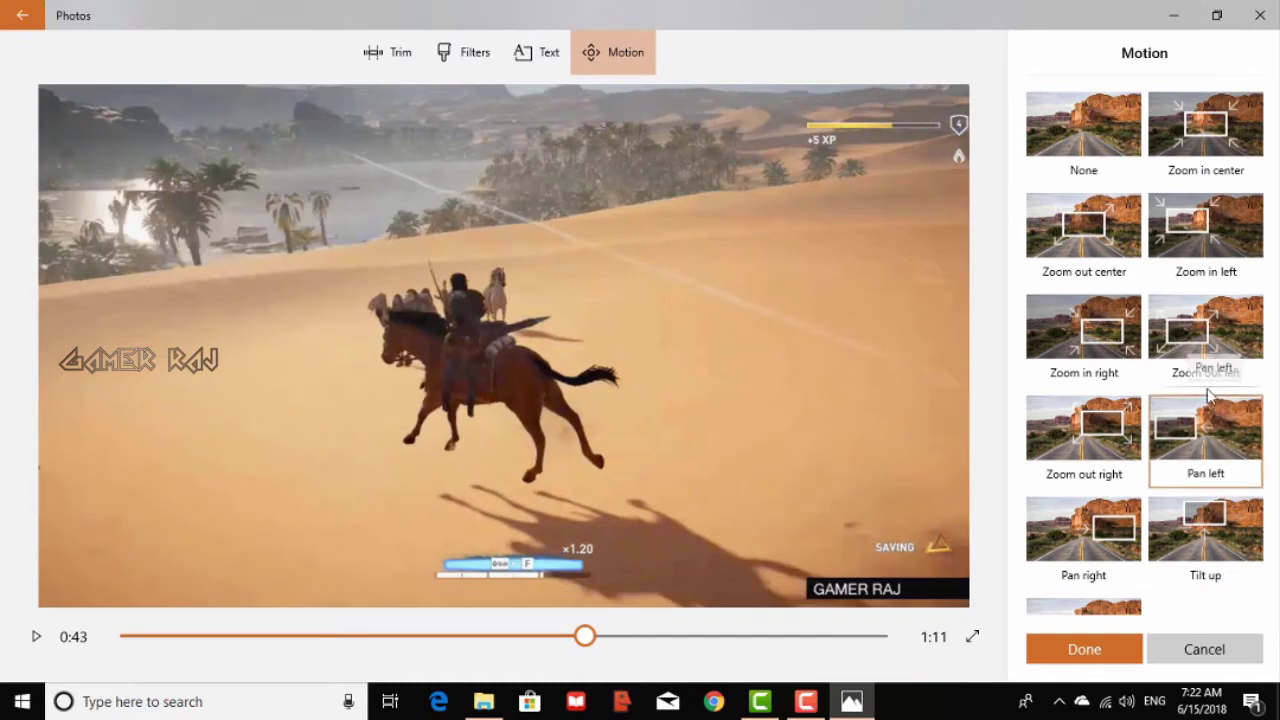
pyautogui.click(1203, 360)
pyautogui.click(1121, 349)
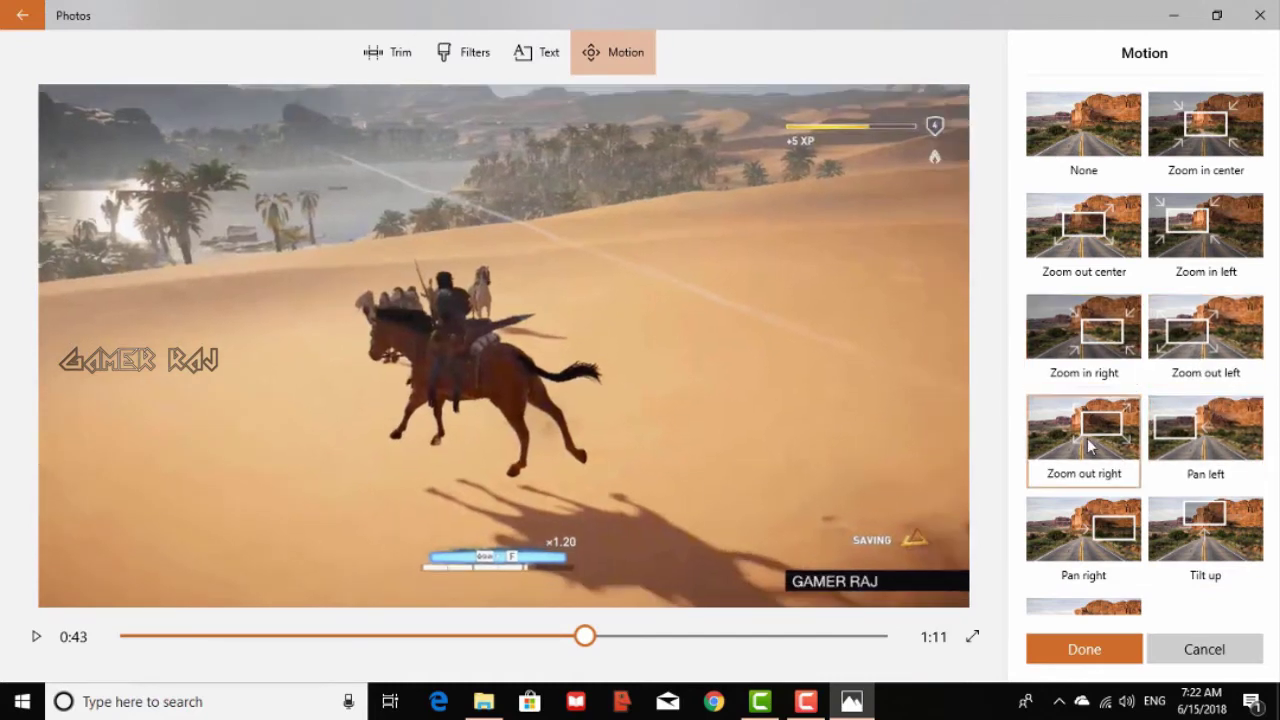
pyautogui.click(1084, 649)
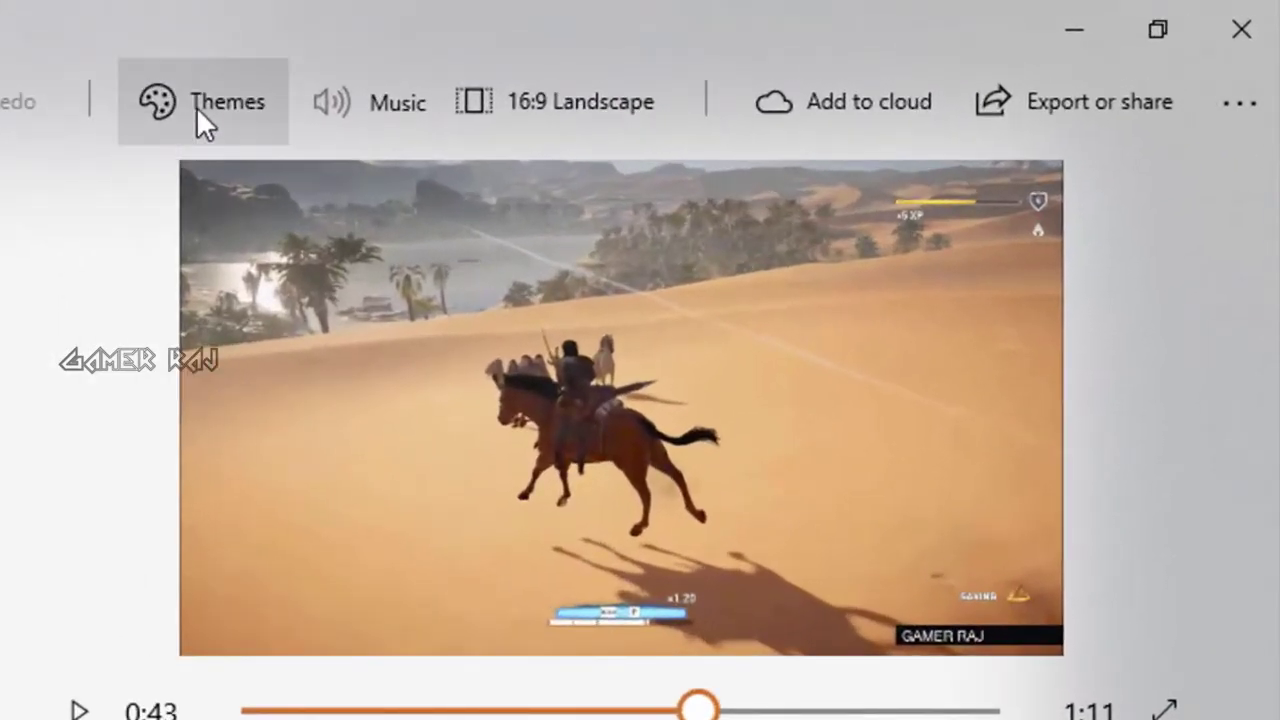
# - Preview the Adventure, Chilled, Classic, Electric, Joy and Loved themes, then apply Adventure
pyautogui.click(196, 106)
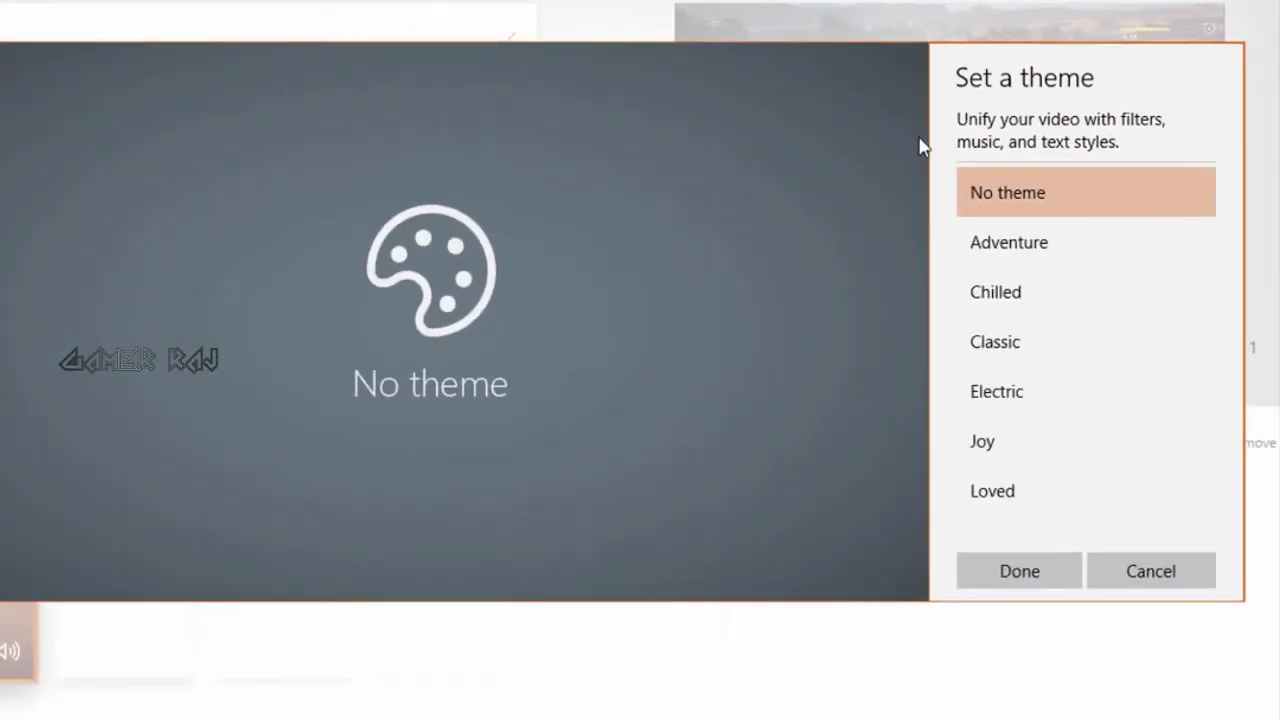
pyautogui.click(1018, 262)
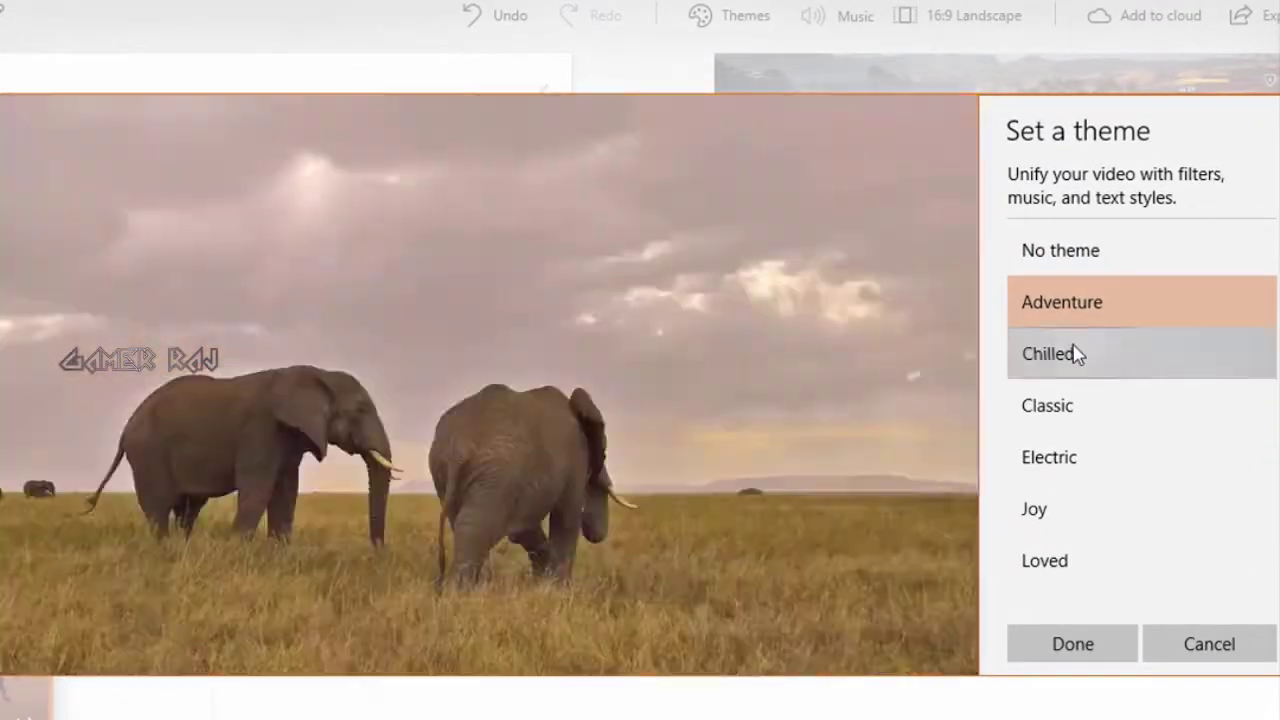
pyautogui.click(1075, 349)
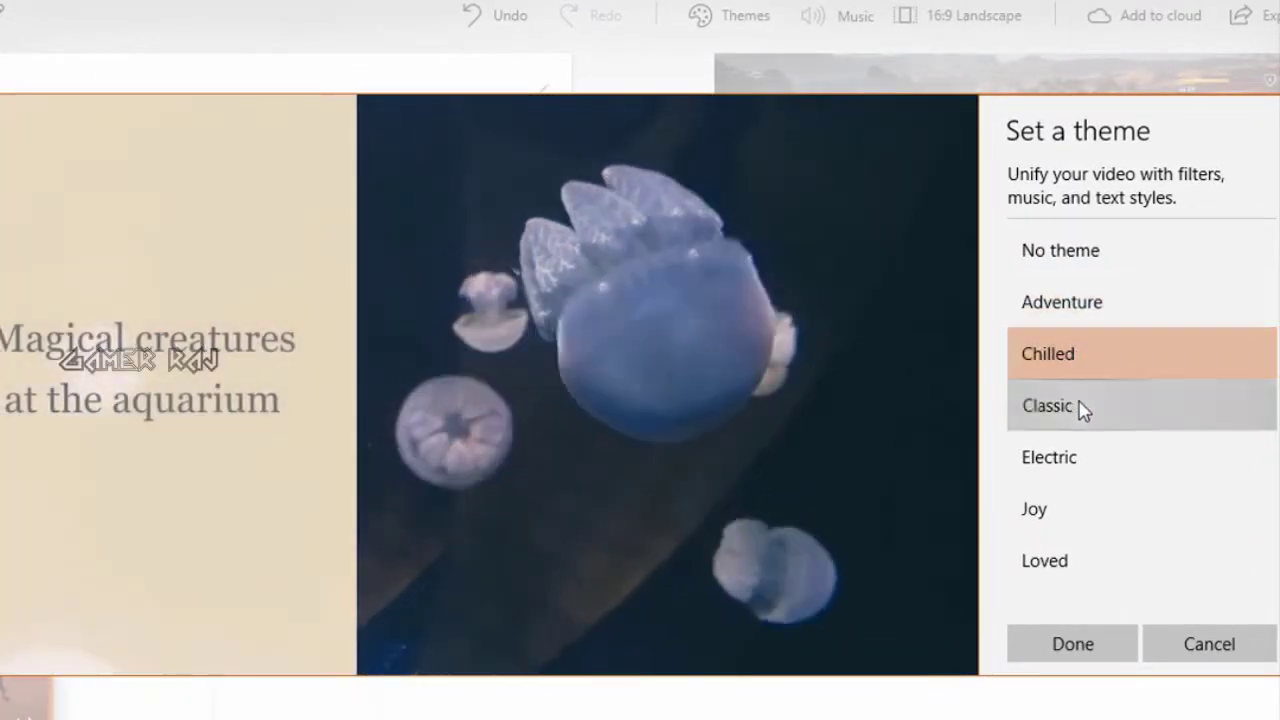
pyautogui.click(1077, 406)
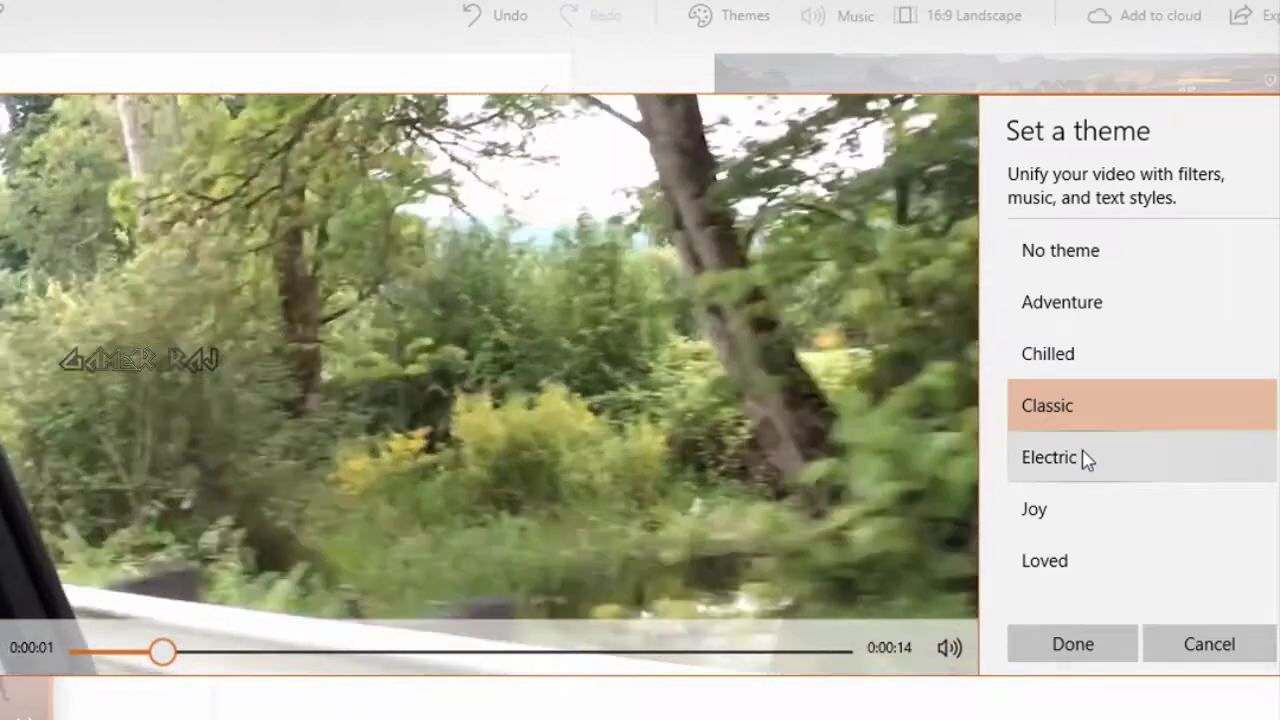
pyautogui.click(1086, 457)
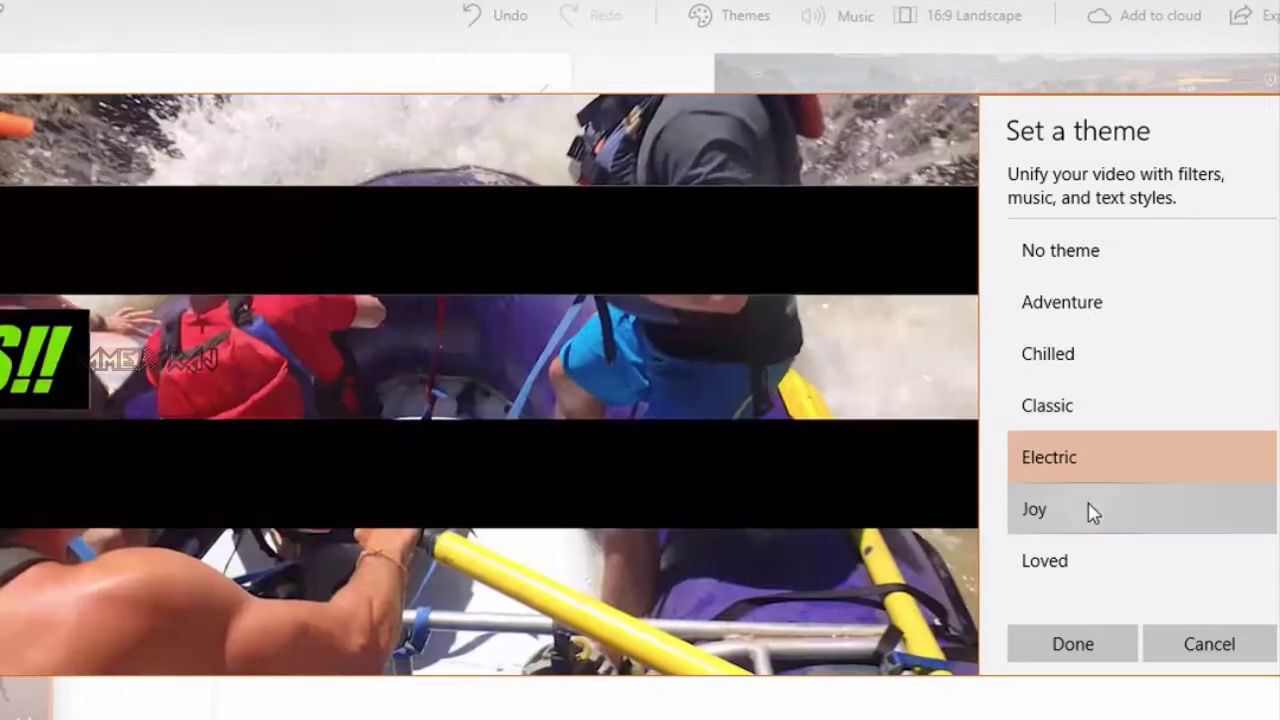
pyautogui.click(1093, 510)
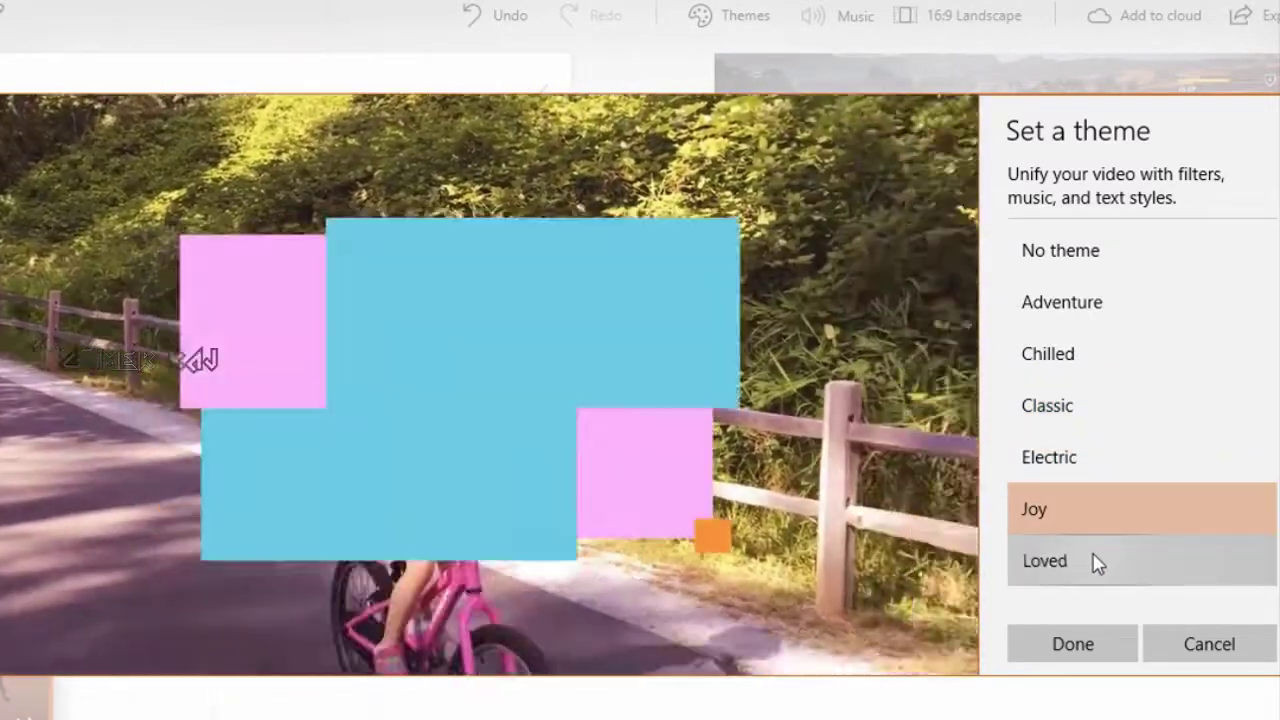
pyautogui.click(1097, 562)
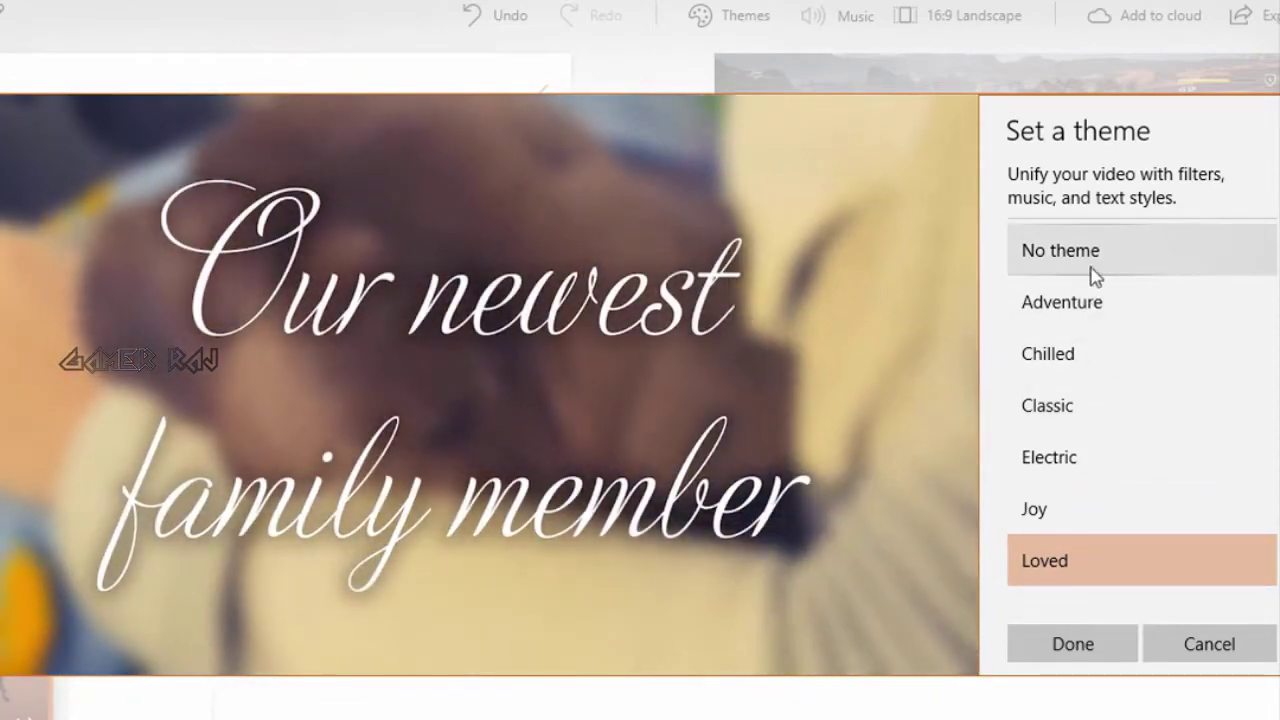
pyautogui.click(1099, 312)
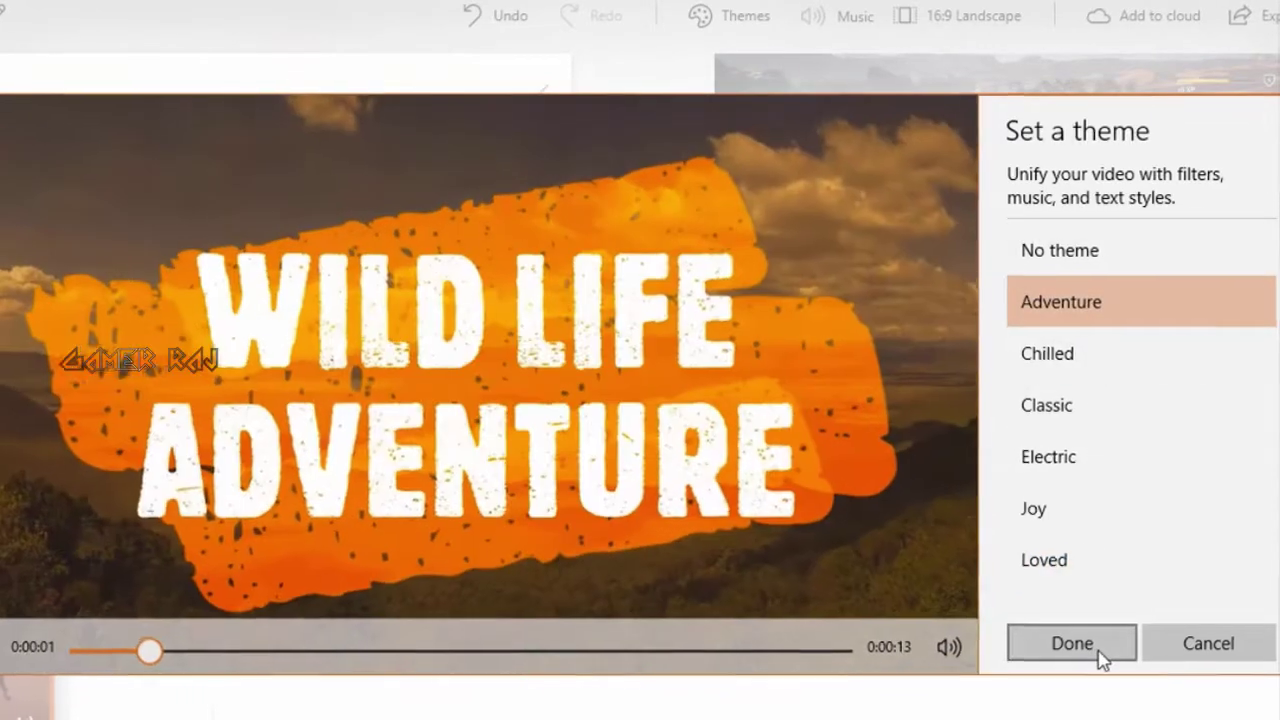
pyautogui.click(1100, 655)
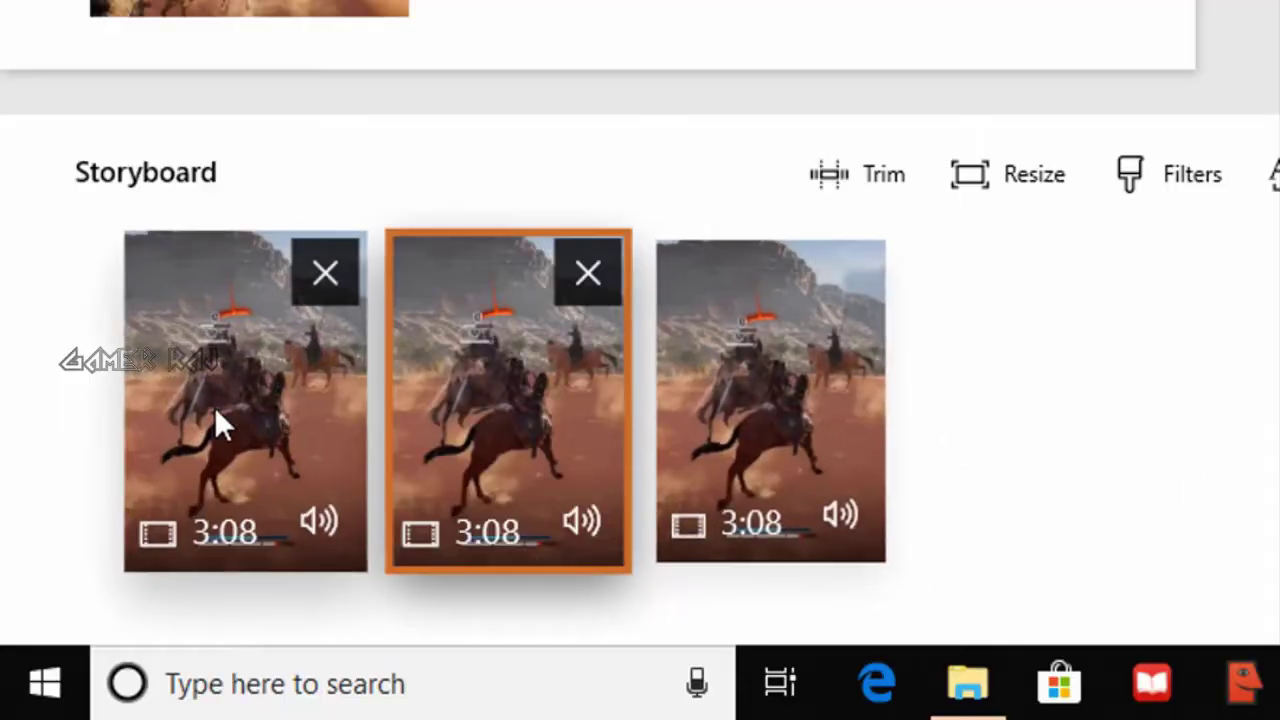
# - Drag the first storyboard clip's volume slider down to 54, then browse the music list
pyautogui.click(220, 425)
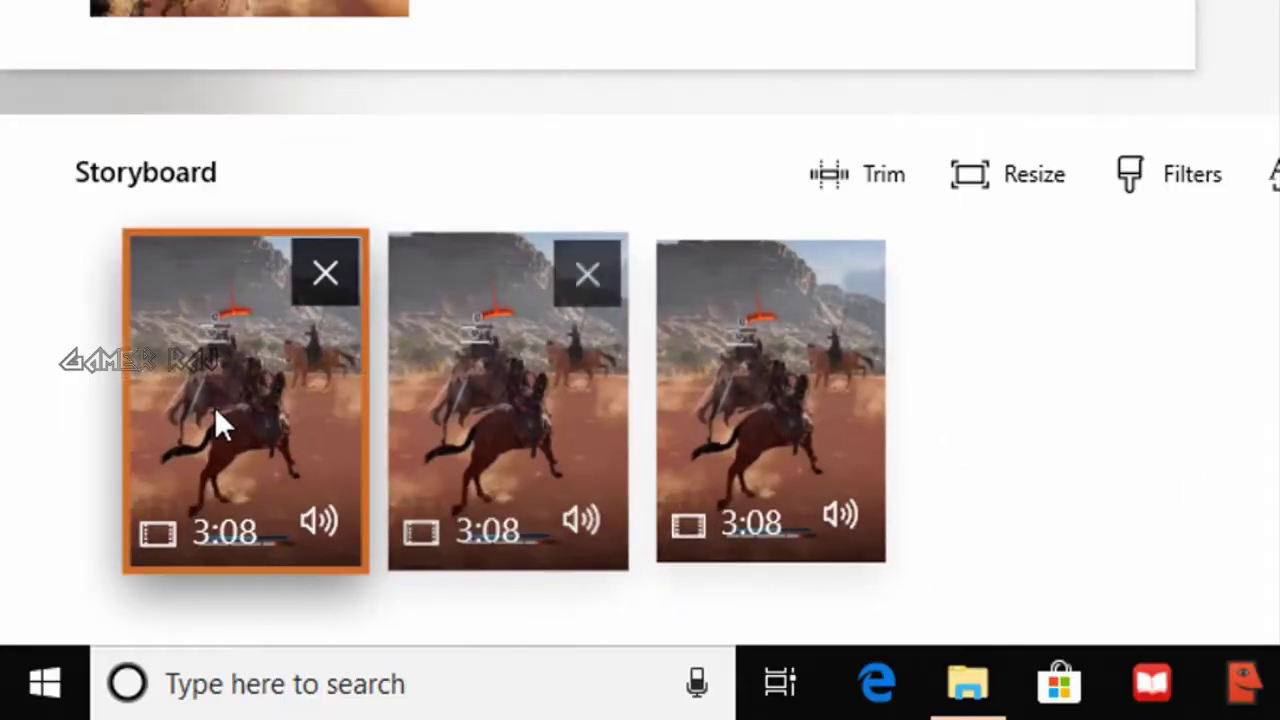
pyautogui.click(316, 522)
pyautogui.moveTo(336, 341)
pyautogui.mouseDown()
pyautogui.moveTo(323, 458)
pyautogui.moveTo(335, 405)
pyautogui.mouseUp()
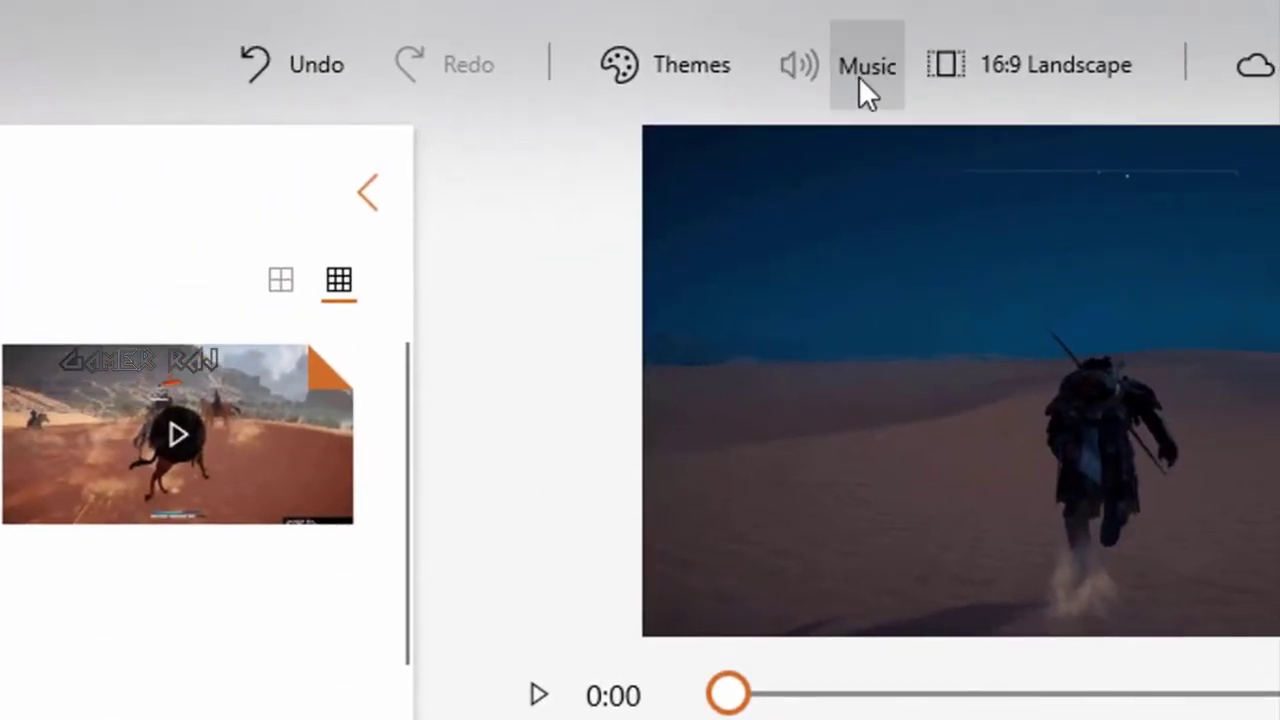
pyautogui.click(862, 70)
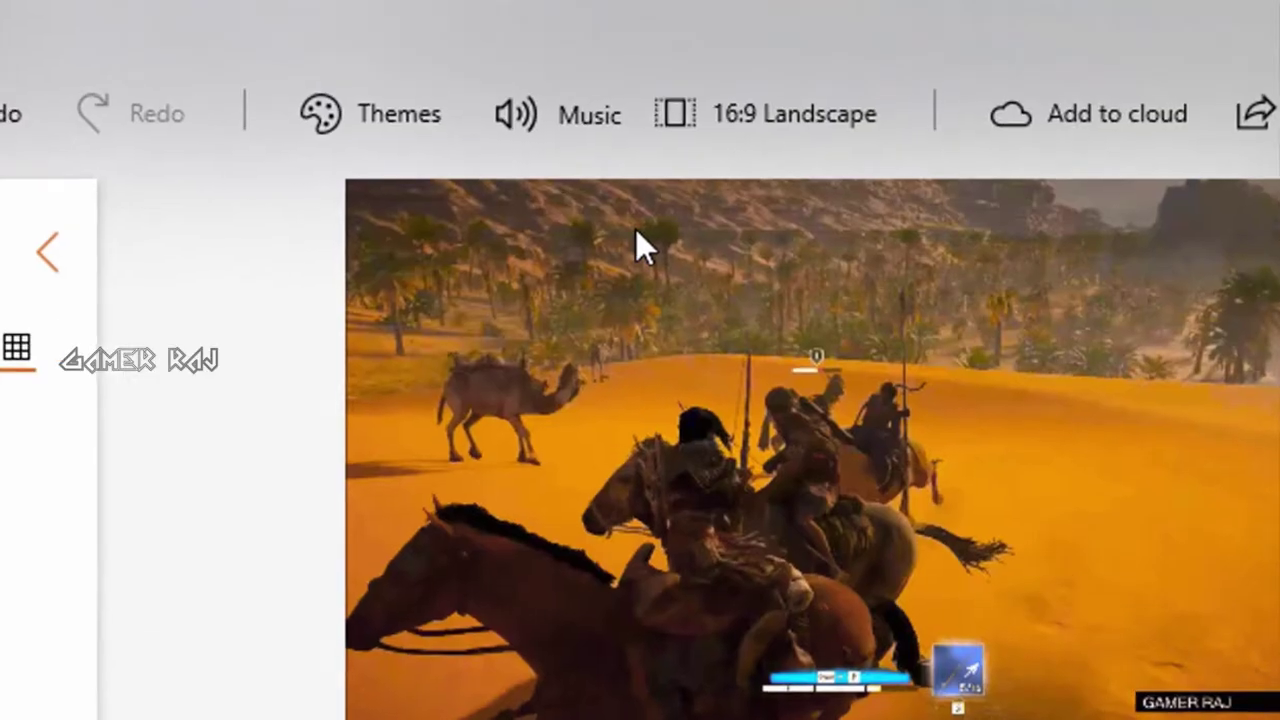
# - Switch the aspect ratio to 4:3 and back to 16:9 landscape, then relaunch Photos
pyautogui.click(547, 135)
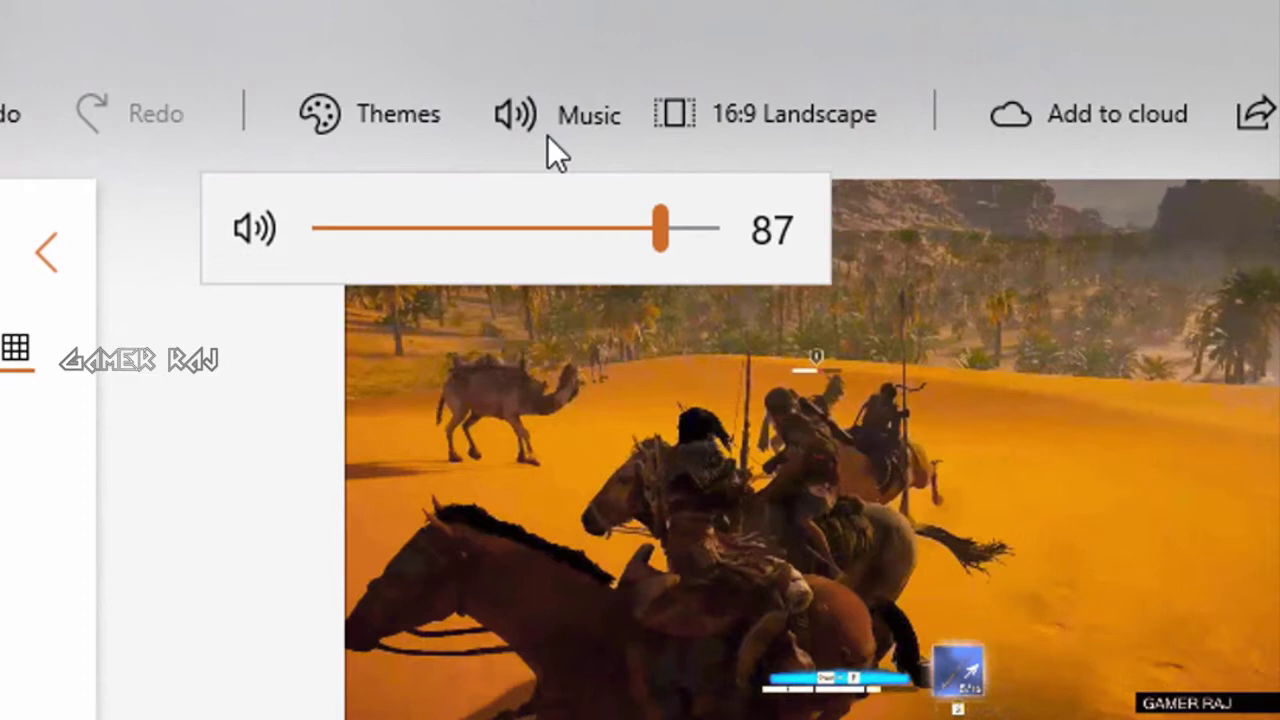
pyautogui.click(800, 105)
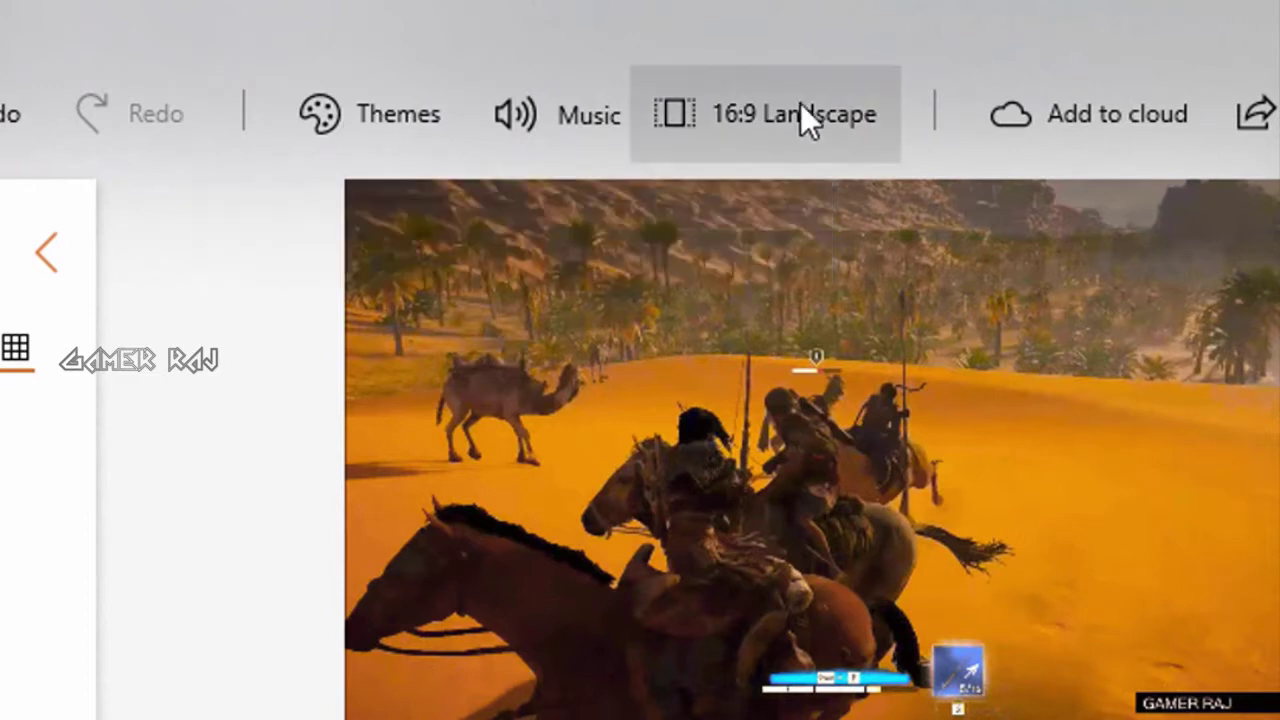
pyautogui.click(798, 290)
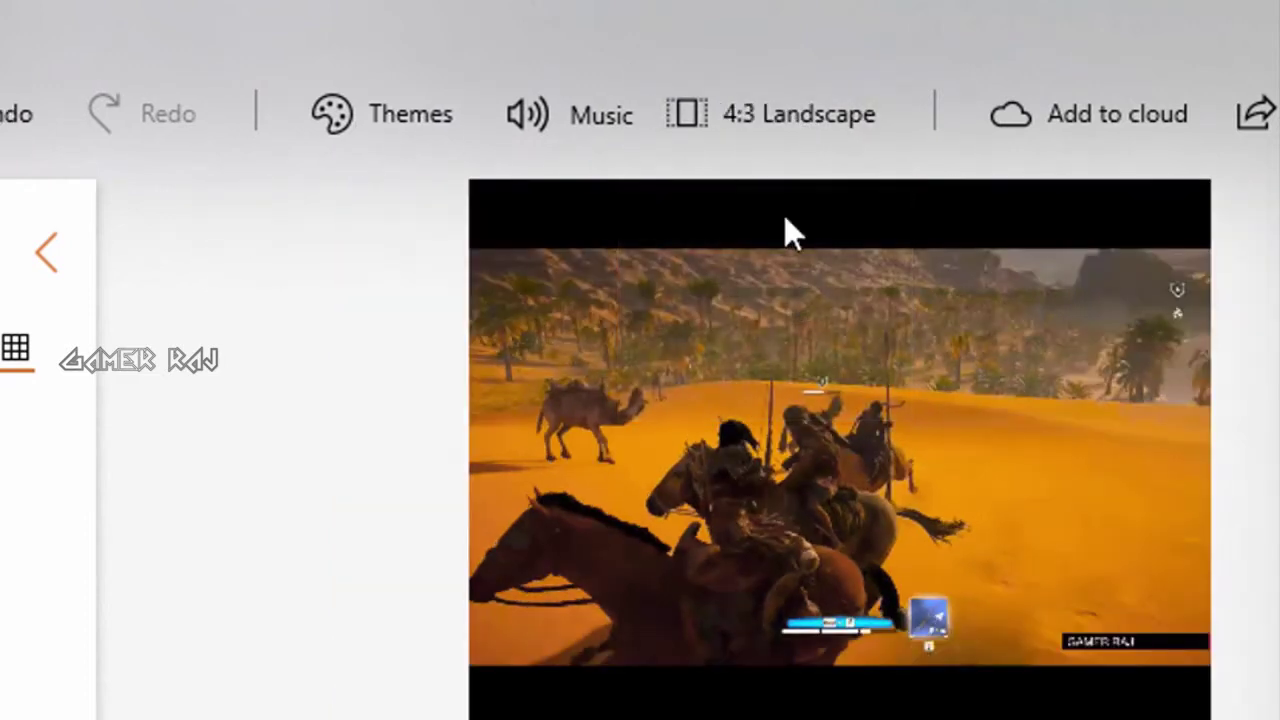
pyautogui.click(755, 113)
pyautogui.click(774, 205)
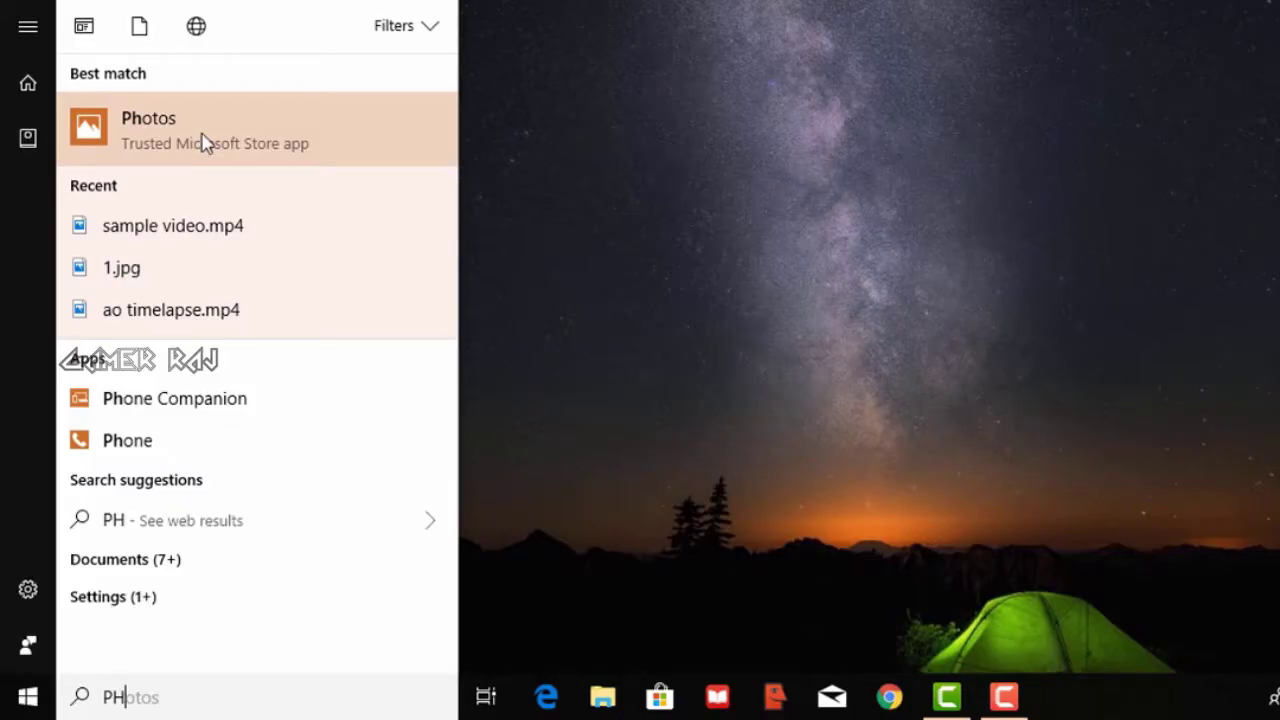
pyautogui.click(200, 135)
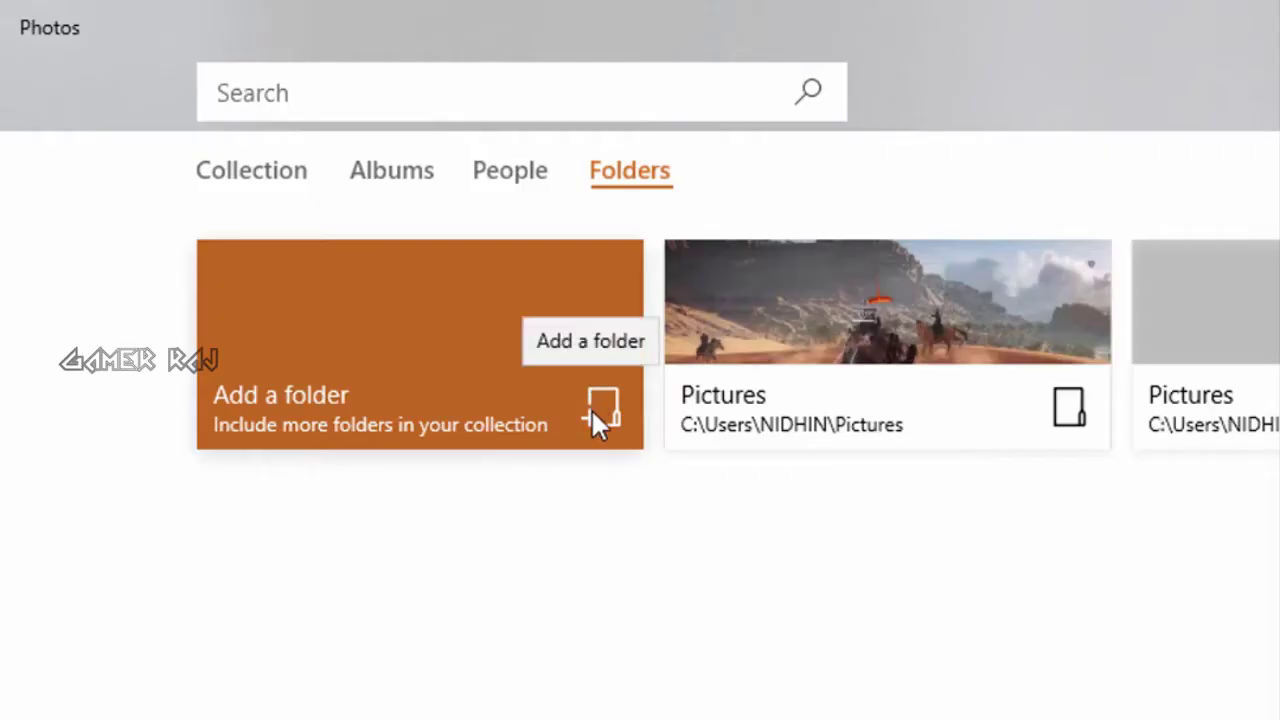
# - Return to the Photos Collection view to find the gameplay video
pyautogui.click(262, 190)
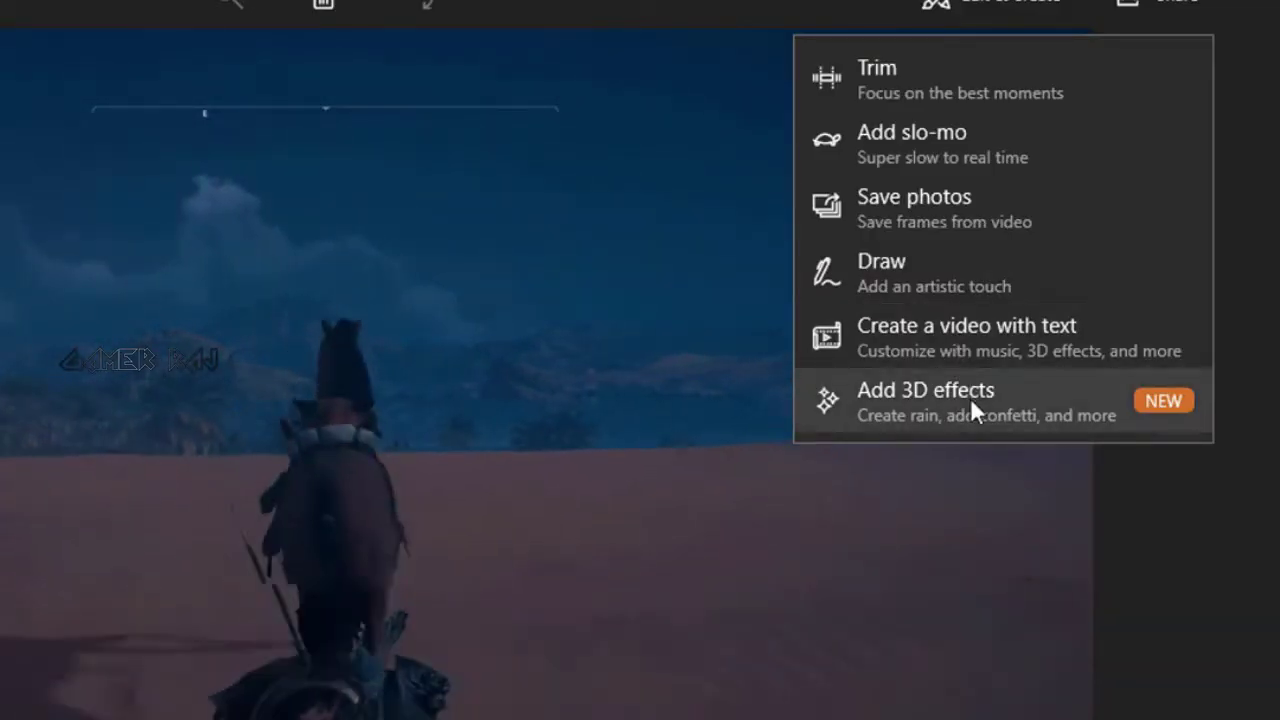
# - Add Snow and Snowflake burst 3D effects, placing them around 0:11 with playback paused
pyautogui.click(970, 402)
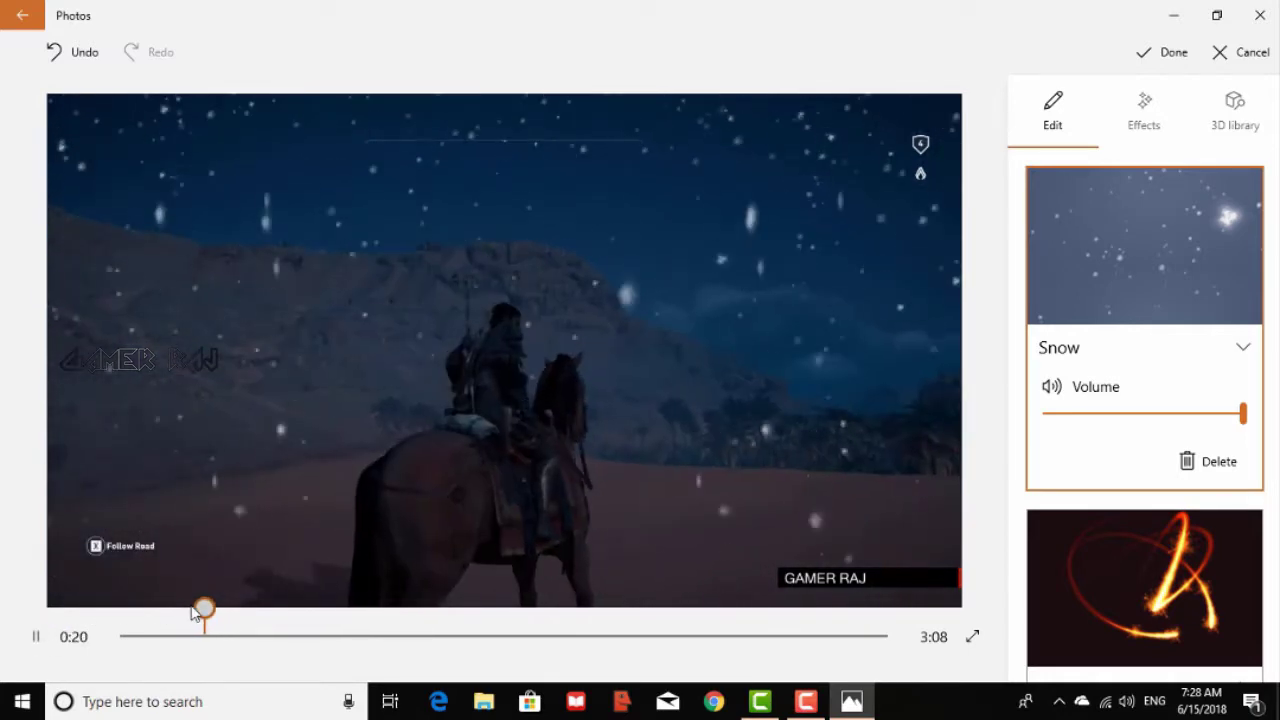
pyautogui.moveTo(207, 613); pyautogui.dragTo(167, 617)
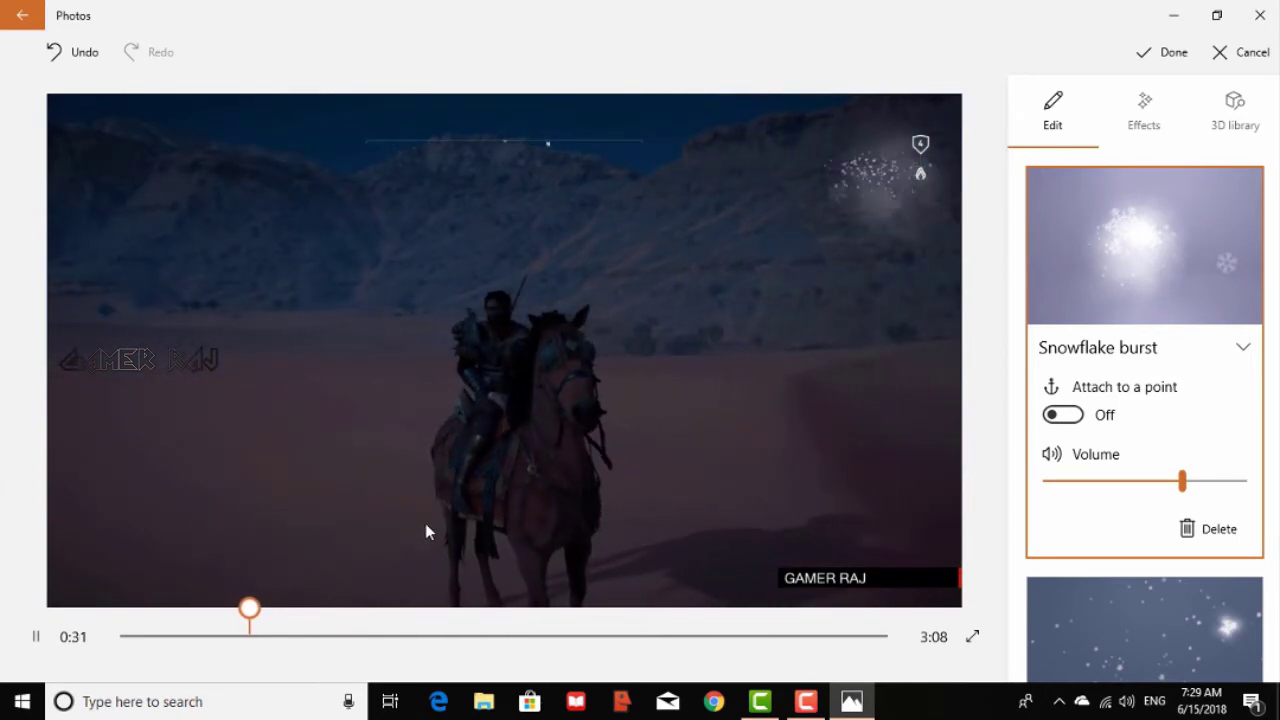
pyautogui.click(38, 637)
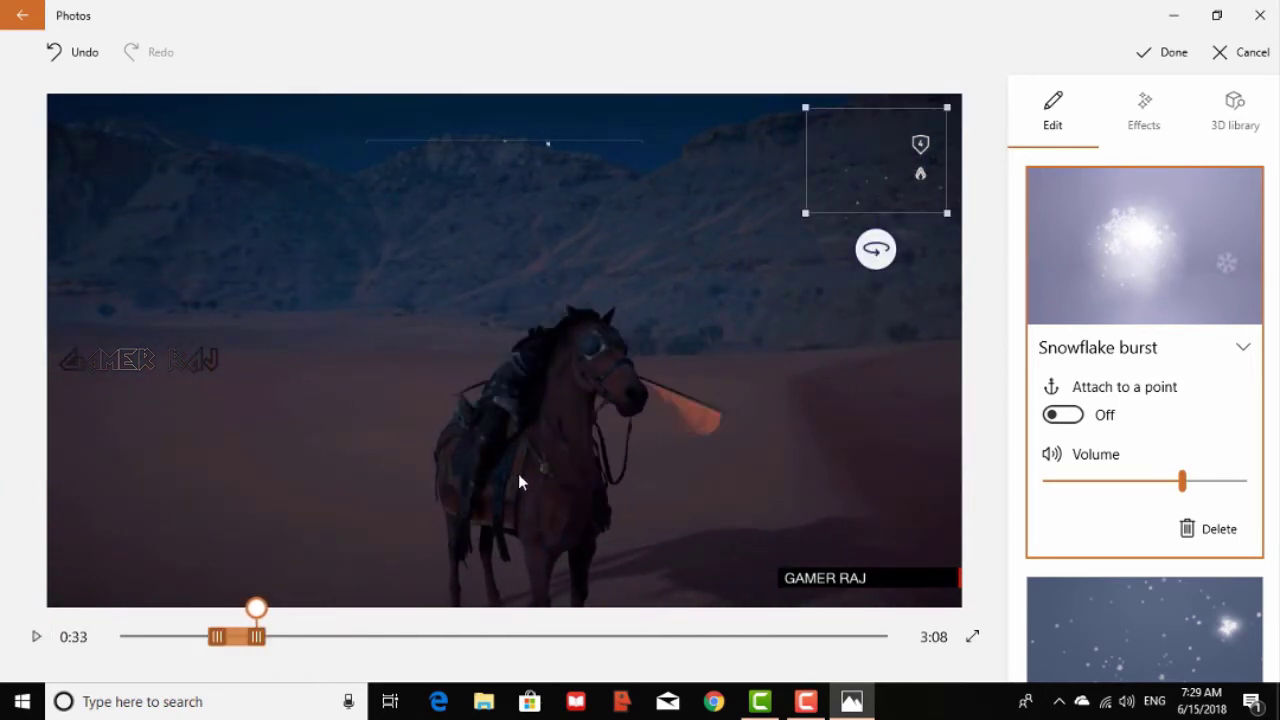
# - Insert the Ulysses Butterfly model from the 3D library and position it on the right side of the frame
pyautogui.click(1144, 110)
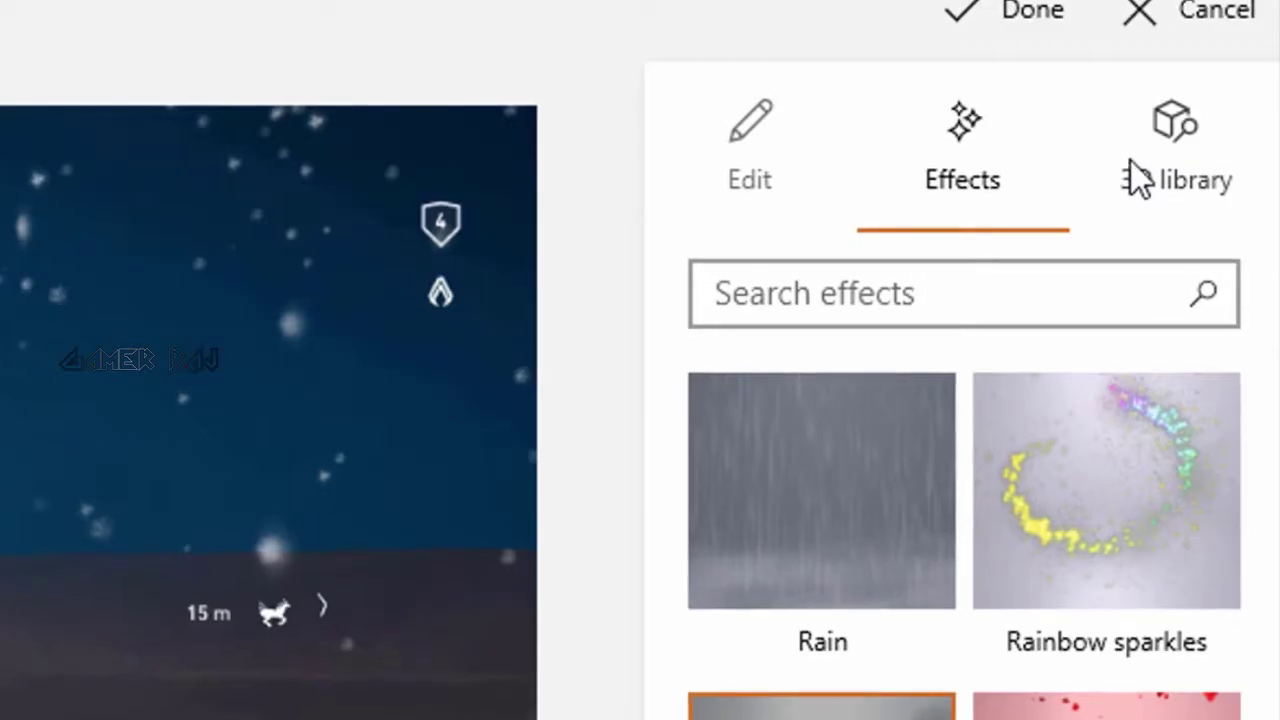
pyautogui.click(1235, 110)
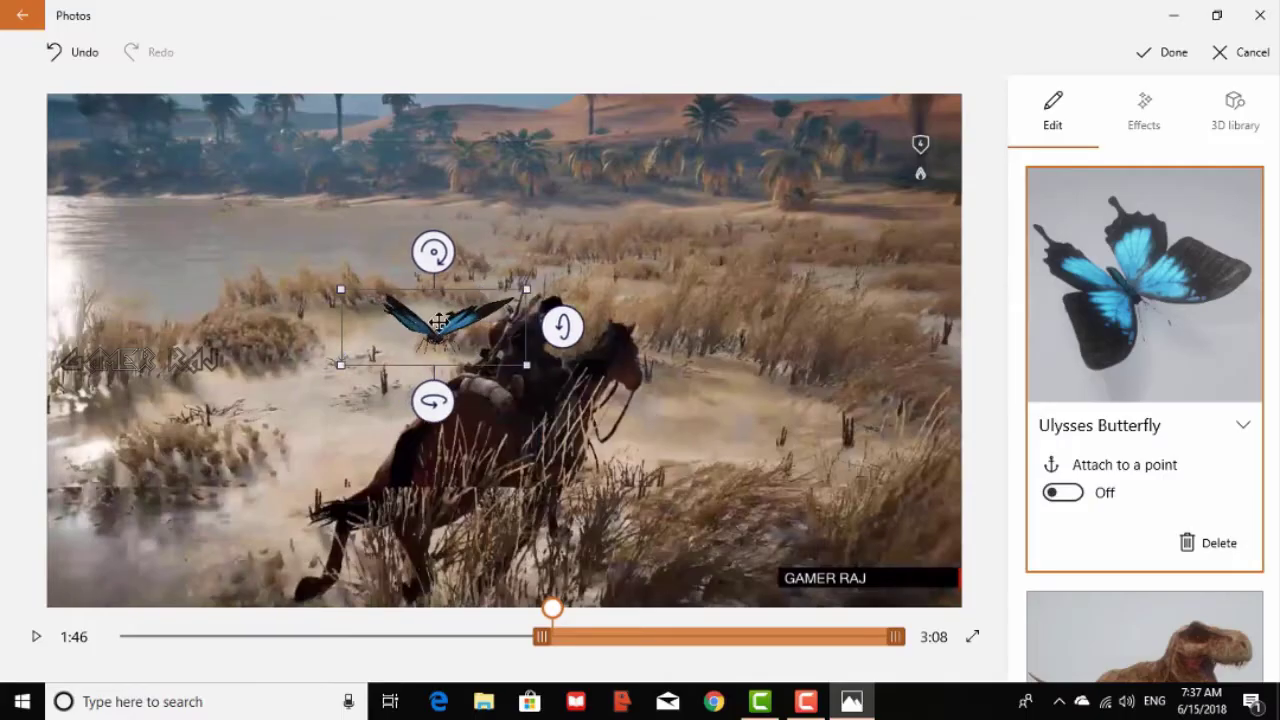
pyautogui.moveTo(438, 321)
pyautogui.mouseDown()
pyautogui.moveTo(781, 233)
pyautogui.moveTo(857, 166)
pyautogui.mouseUp()
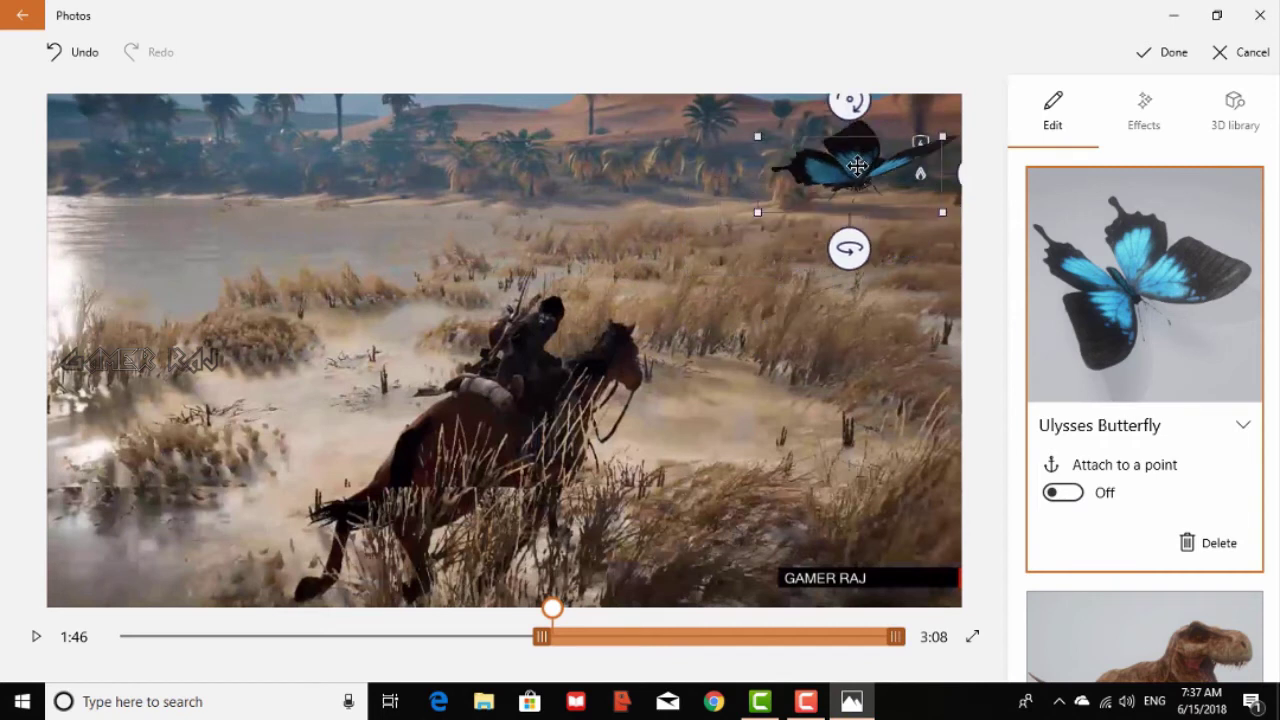
pyautogui.moveTo(852, 397); pyautogui.dragTo(839, 534)
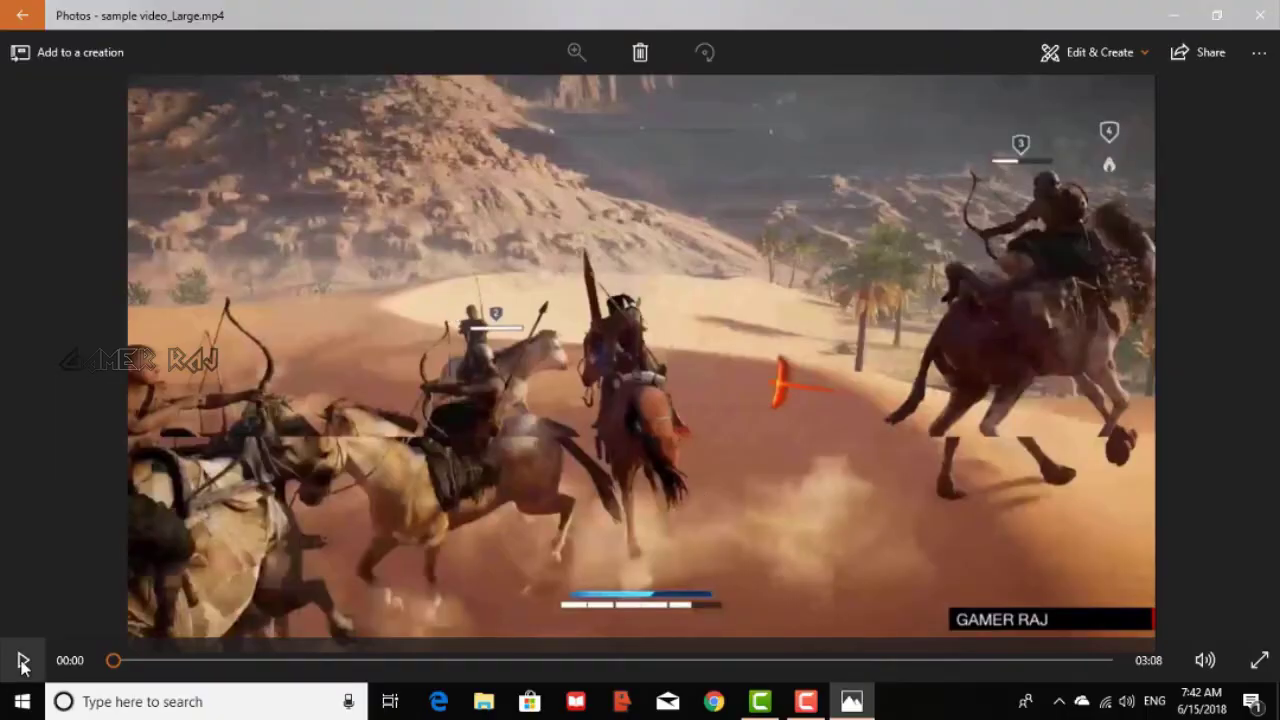
# - Play sample video_Large.mp4, watching briefly in full screen before exiting it
pyautogui.click(22, 662)
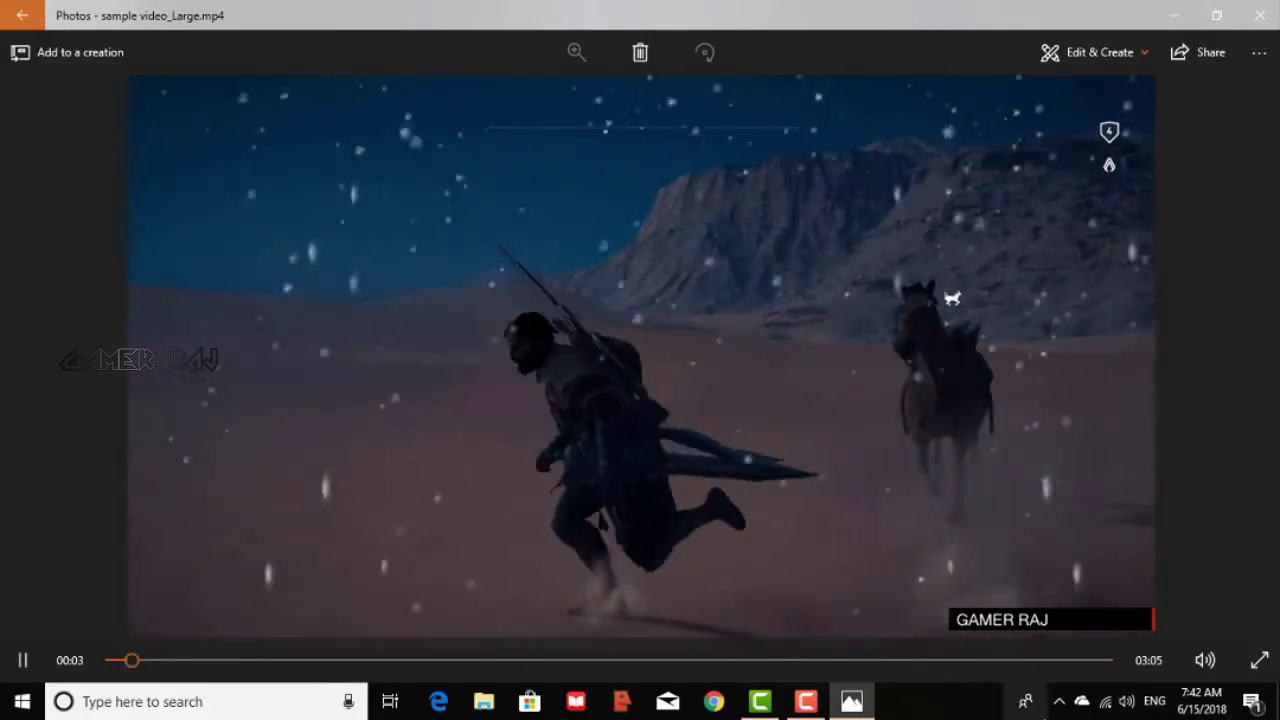
pyautogui.click(1258, 661)
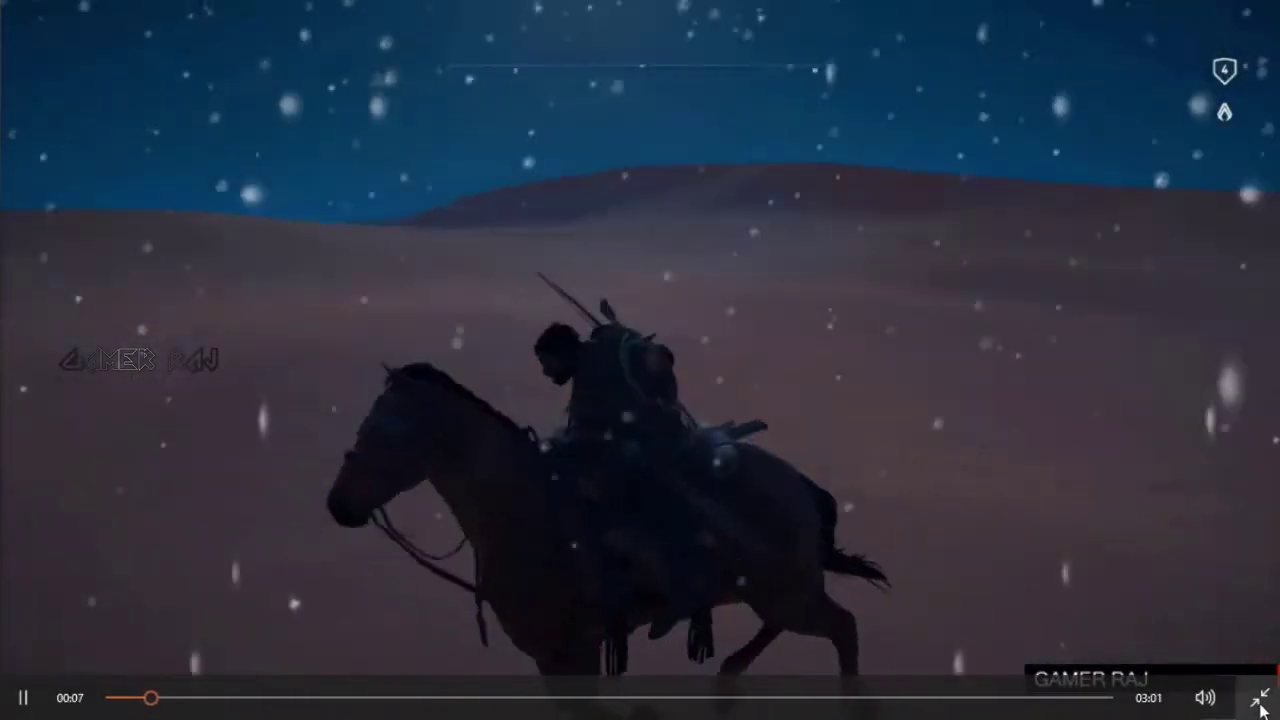
pyautogui.click(1258, 697)
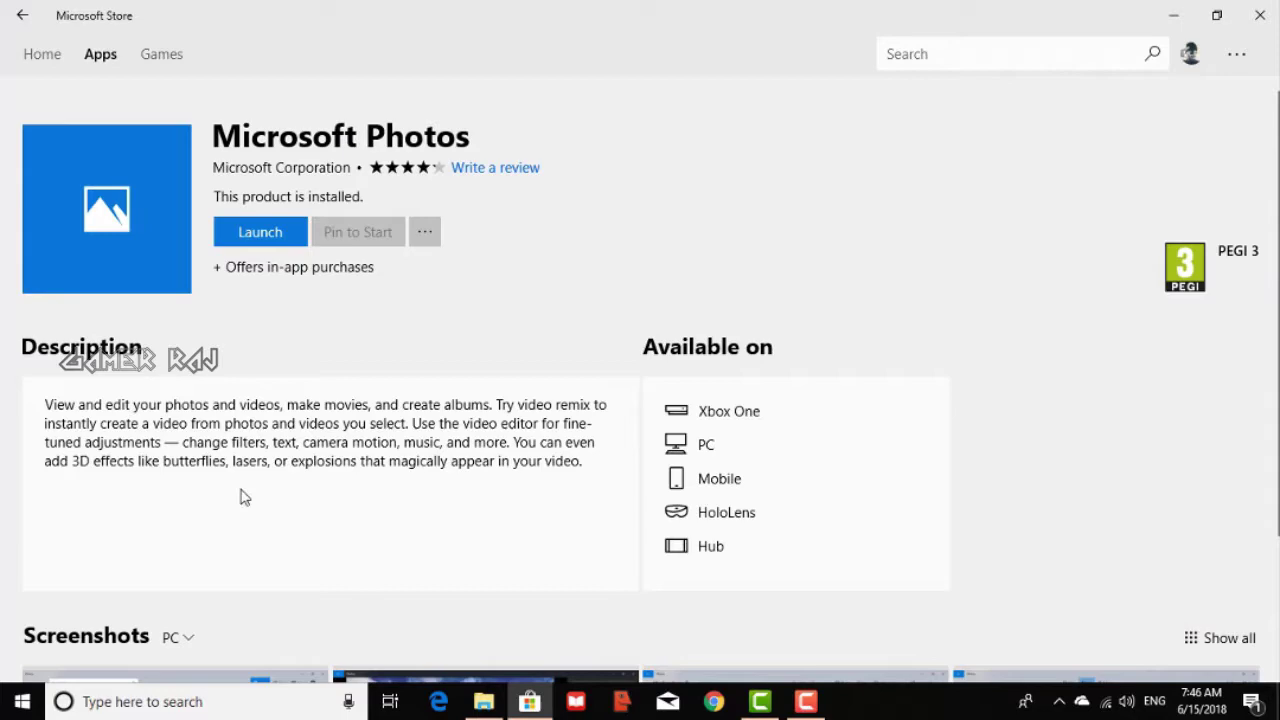
pyautogui.scroll(-1, 245, 494)
pyautogui.scroll(-4, 268, 502)
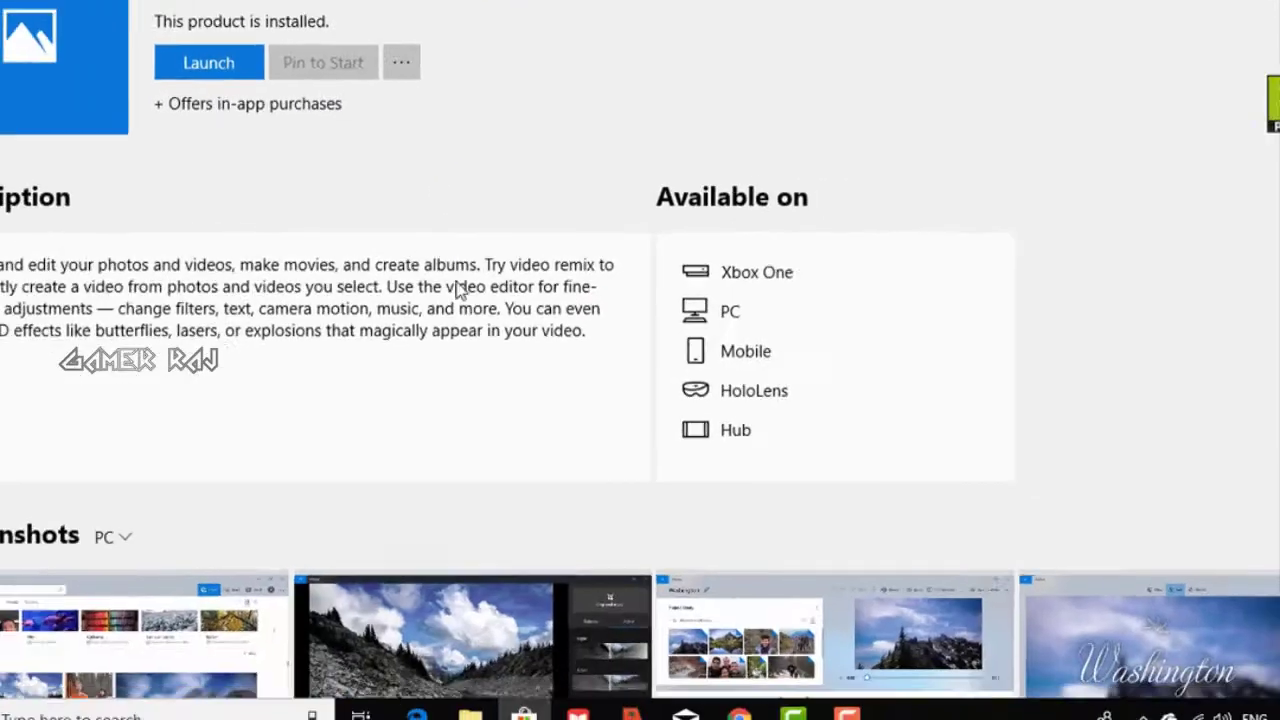
pyautogui.scroll(-4, 460, 291)
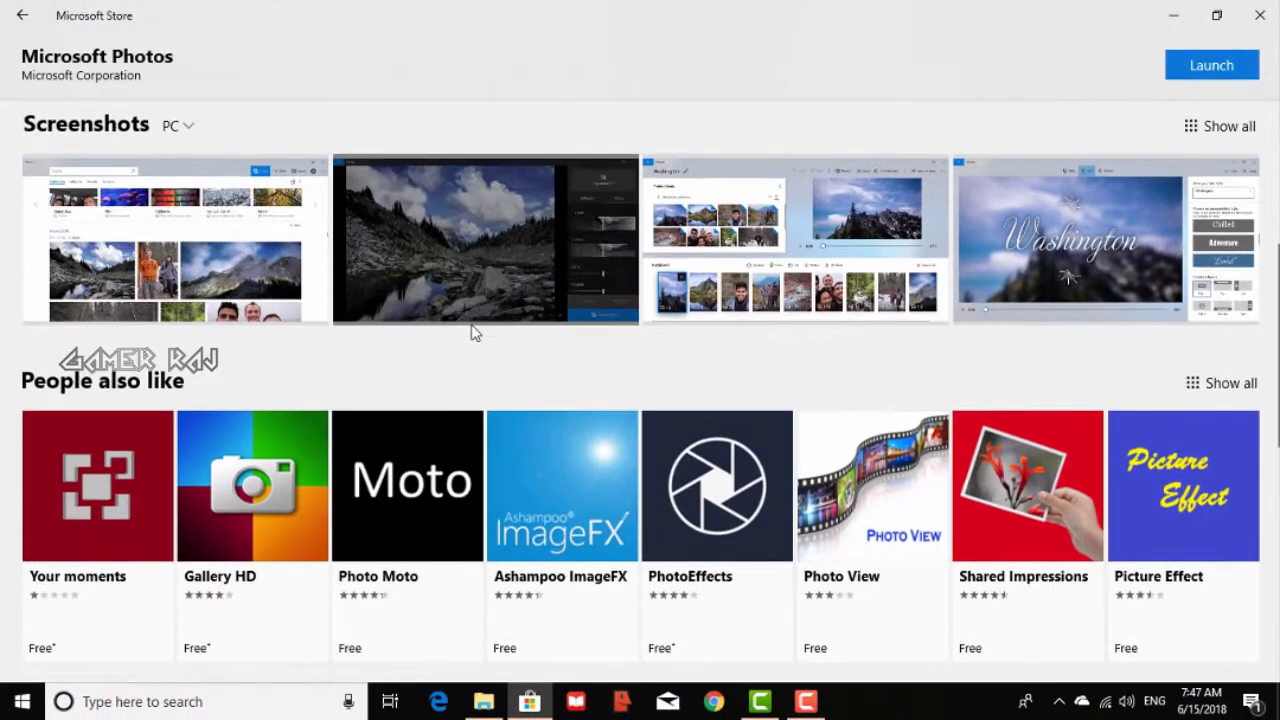
pyautogui.scroll(-3, 475, 333)
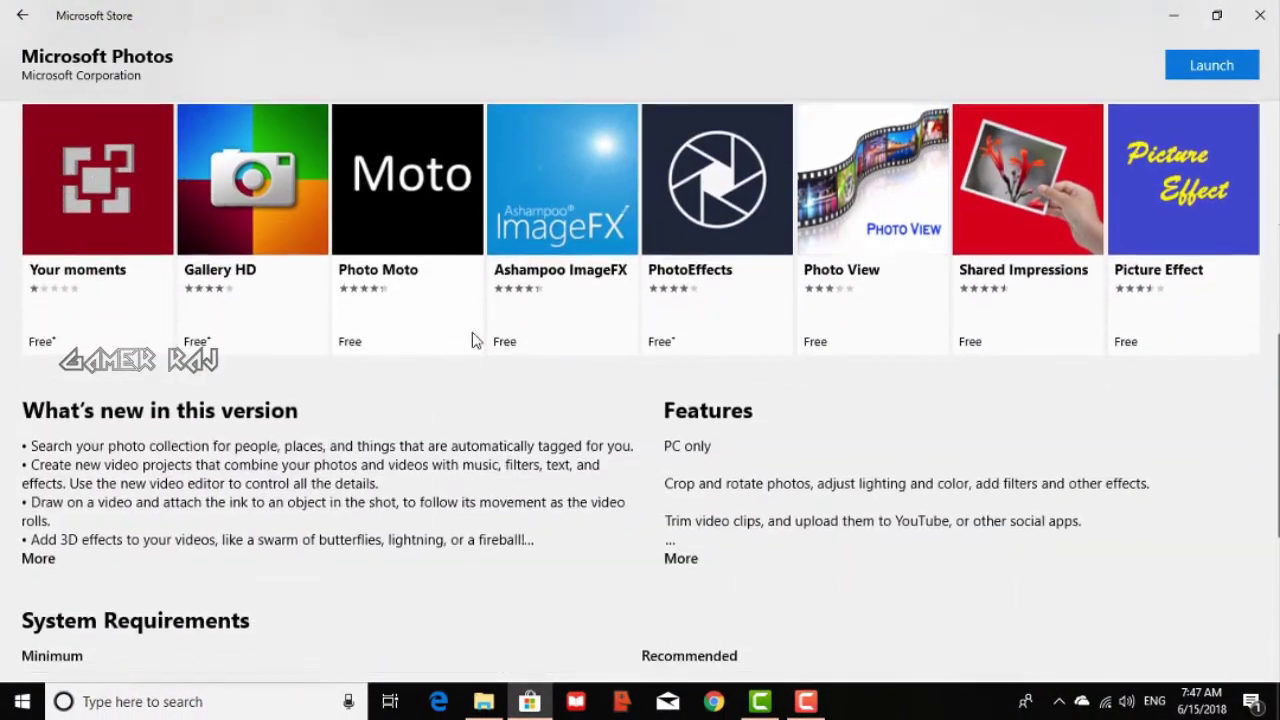
pyautogui.scroll(-3, 475, 335)
pyautogui.scroll(2, 475, 335)
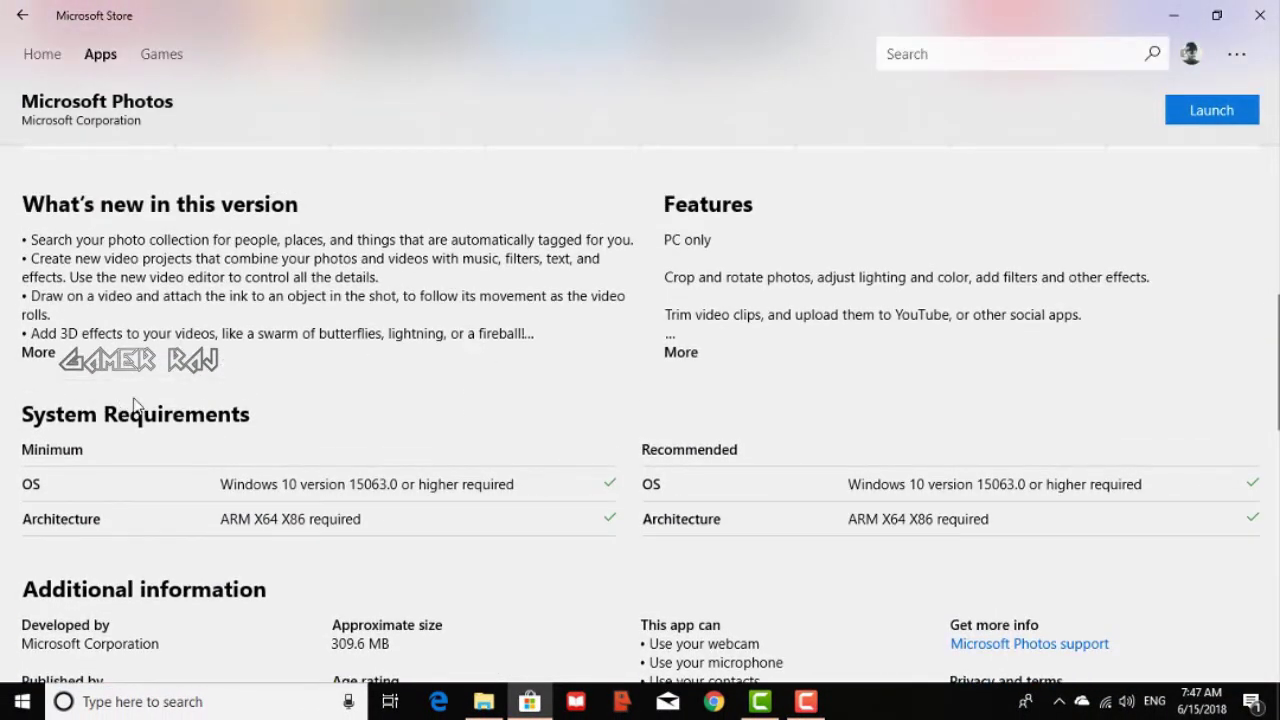
pyautogui.scroll(-2, 209, 478)
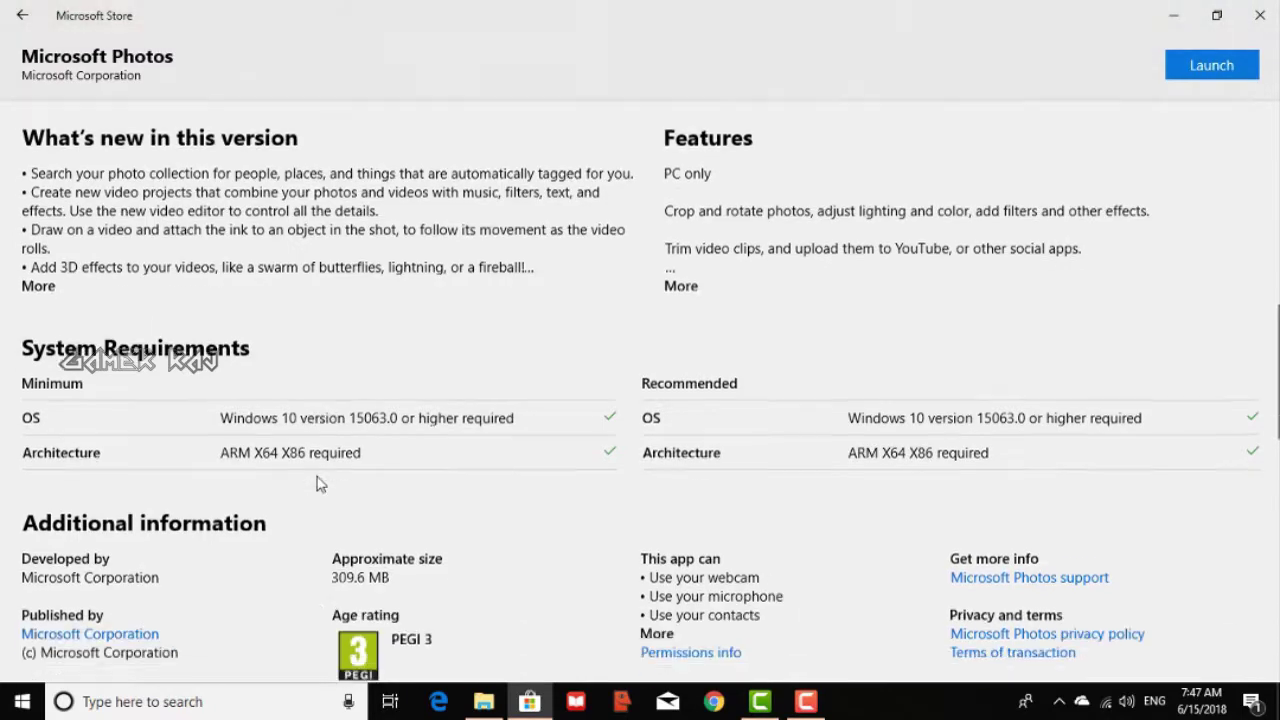
pyautogui.scroll(-1, 337, 476)
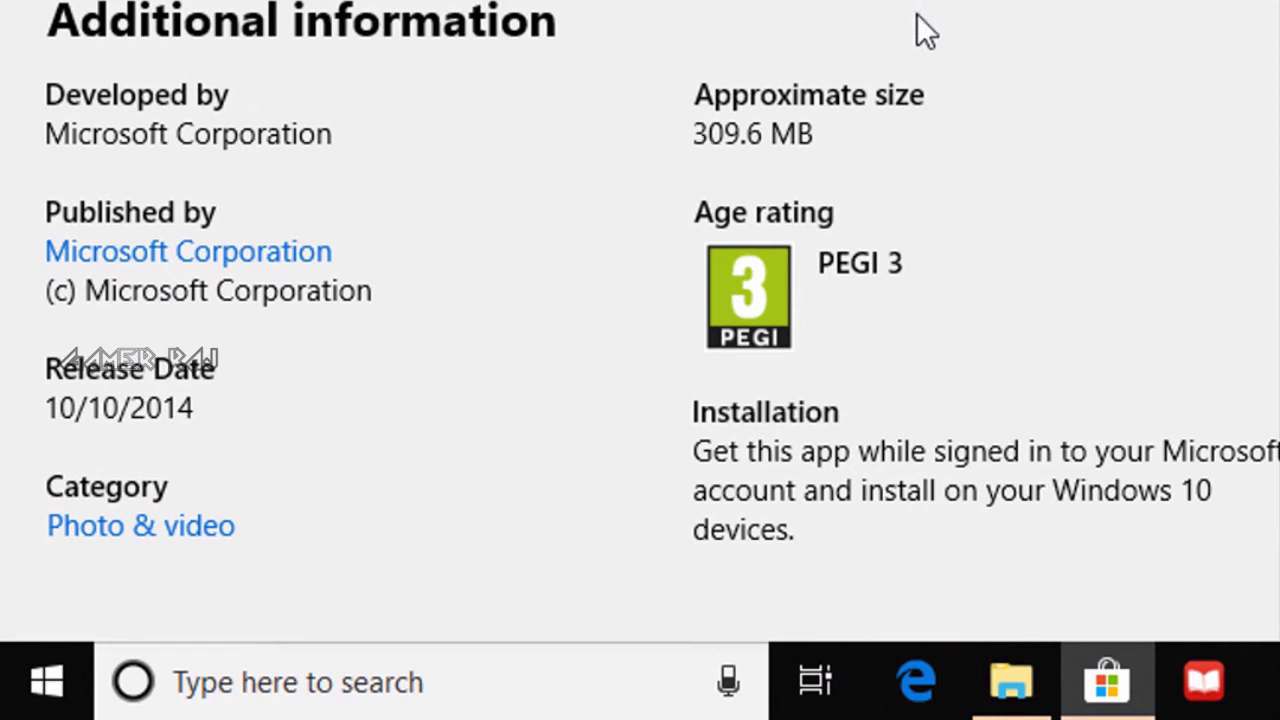
pyautogui.scroll(-2, 924, 35)
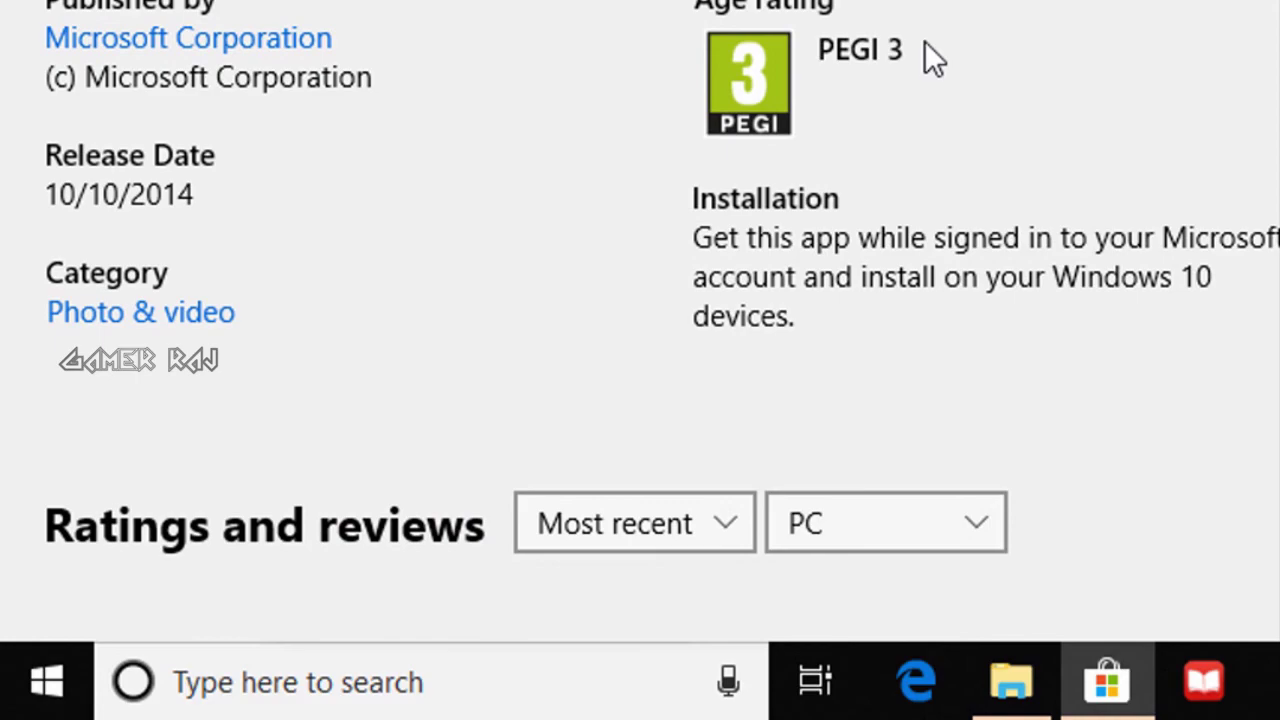
pyautogui.scroll(-2, 926, 55)
pyautogui.scroll(-2, 926, 55)
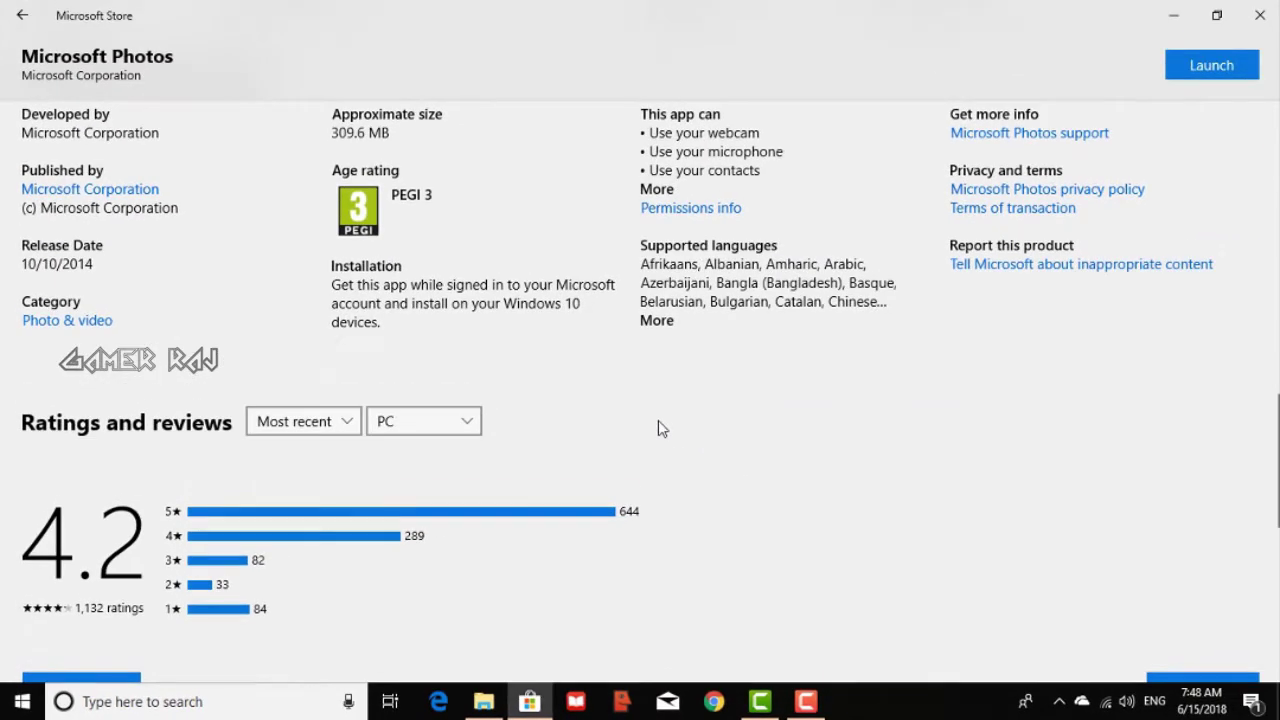
pyautogui.scroll(3, 657, 425)
pyautogui.scroll(2, 658, 412)
pyautogui.scroll(2, 660, 410)
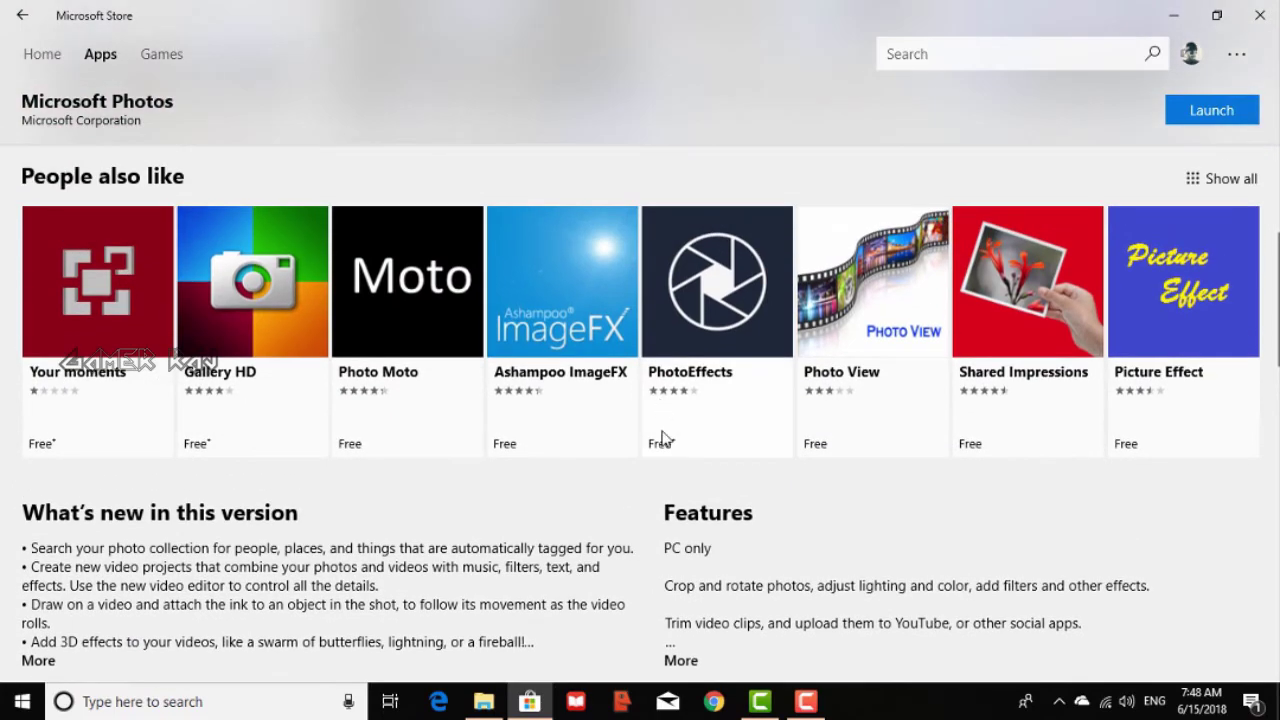
pyautogui.scroll(-2, 666, 452)
pyautogui.scroll(1, 668, 448)
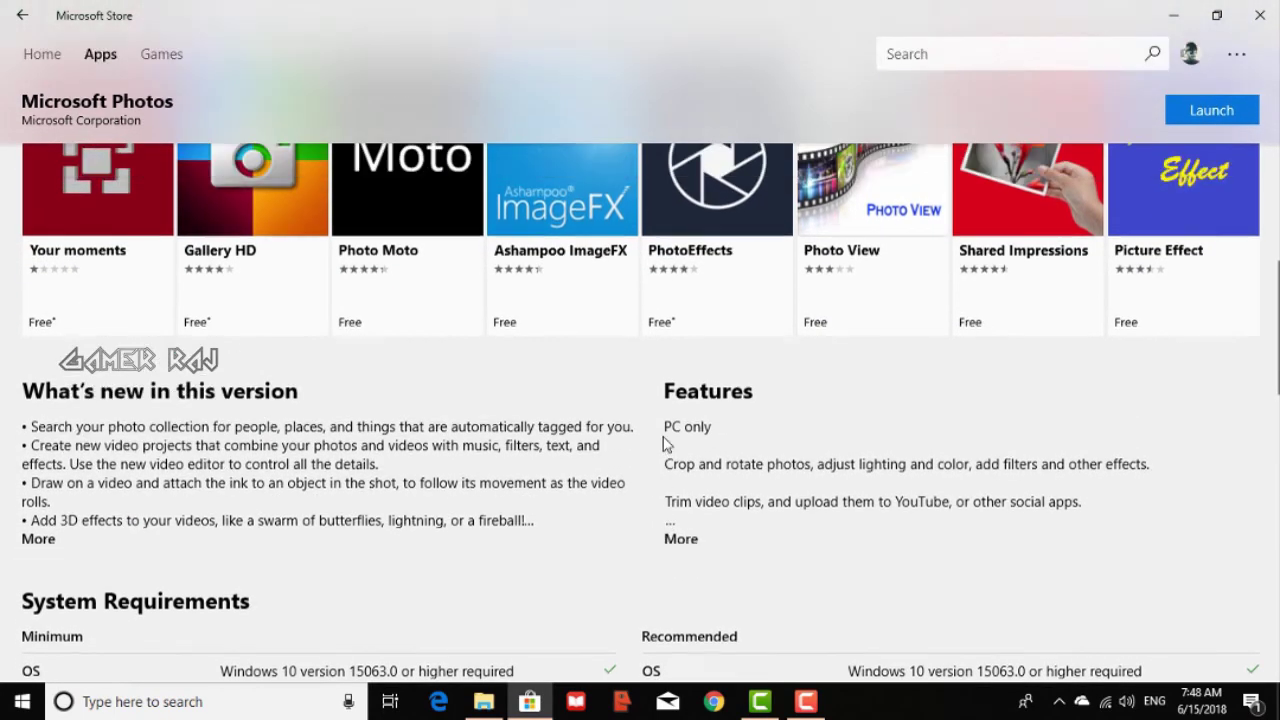